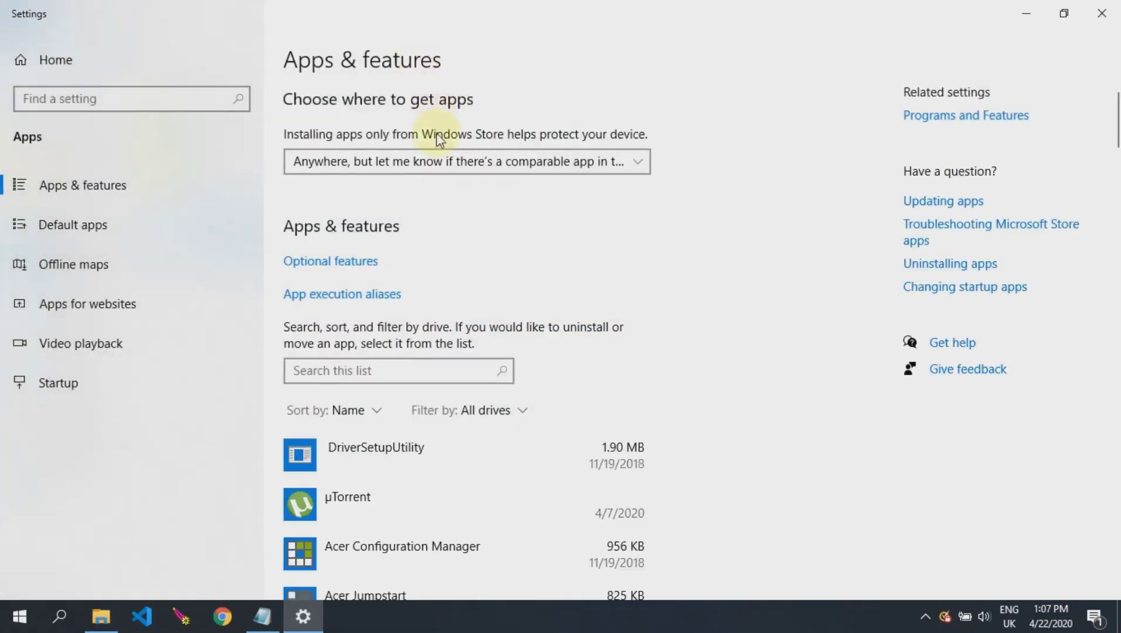
Browse the first part of the installed apps list and check the uninstall options for App Explorer and Canon My Printer.
{"action": "scroll", "coordinate": [436, 135], "scroll_direction": "down", "scroll_amount": 5}
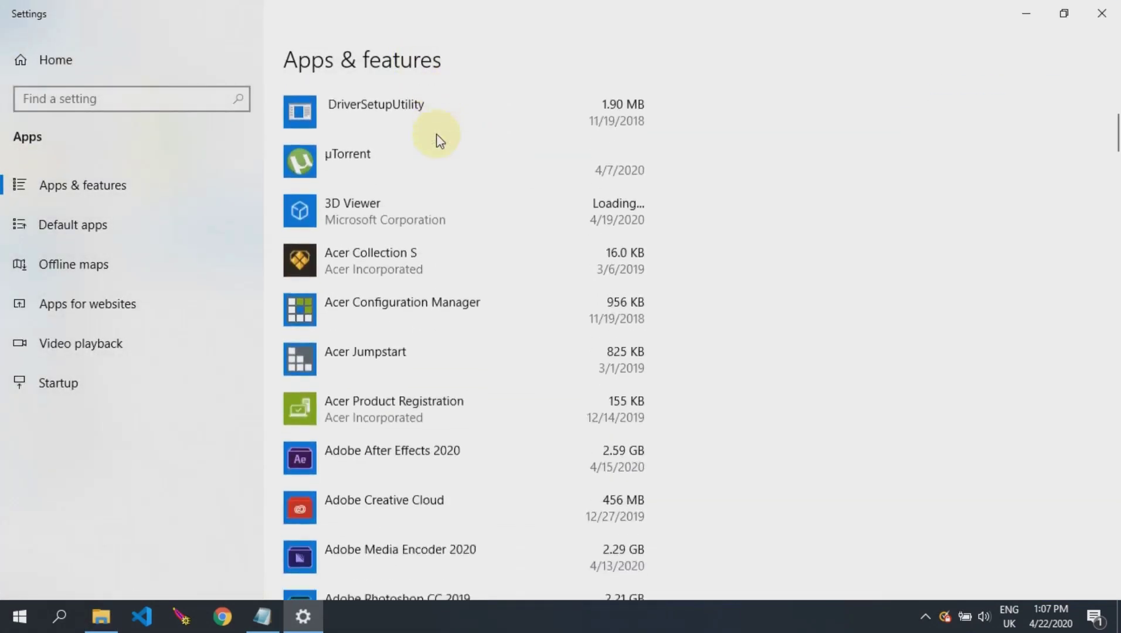
{"action": "scroll", "coordinate": [490, 199], "scroll_direction": "down", "scroll_amount": 2}
{"action": "scroll", "coordinate": [490, 199], "scroll_direction": "down", "scroll_amount": 2}
{"action": "scroll", "coordinate": [490, 200], "scroll_direction": "up", "scroll_amount": 2}
{"action": "scroll", "coordinate": [490, 200], "scroll_direction": "down", "scroll_amount": 4}
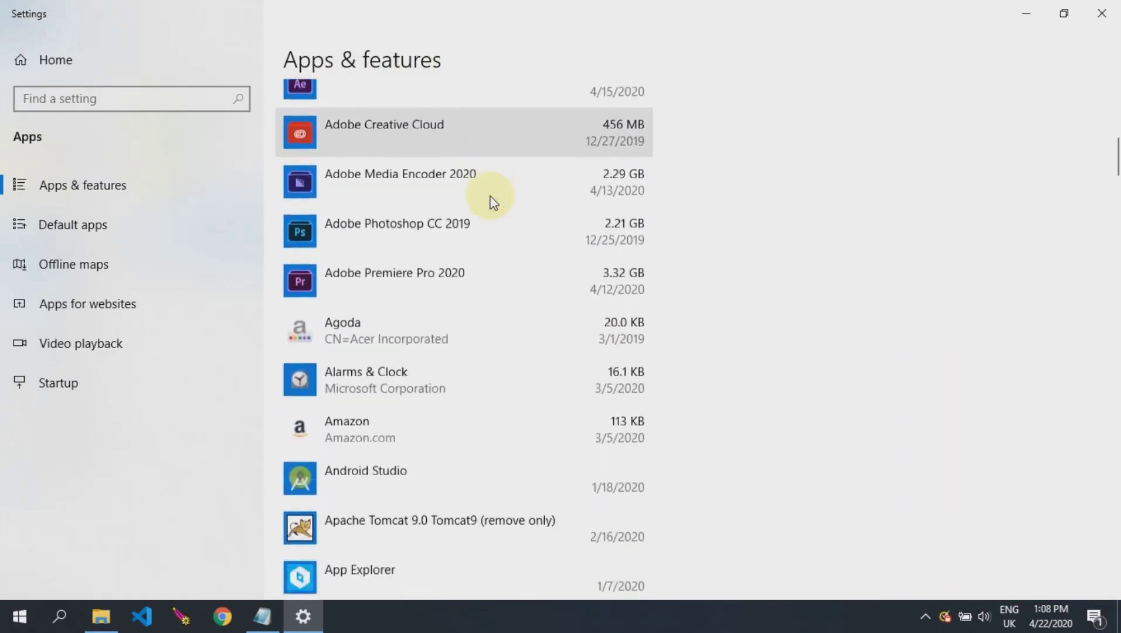
{"action": "scroll", "coordinate": [491, 200], "scroll_direction": "down", "scroll_amount": 5}
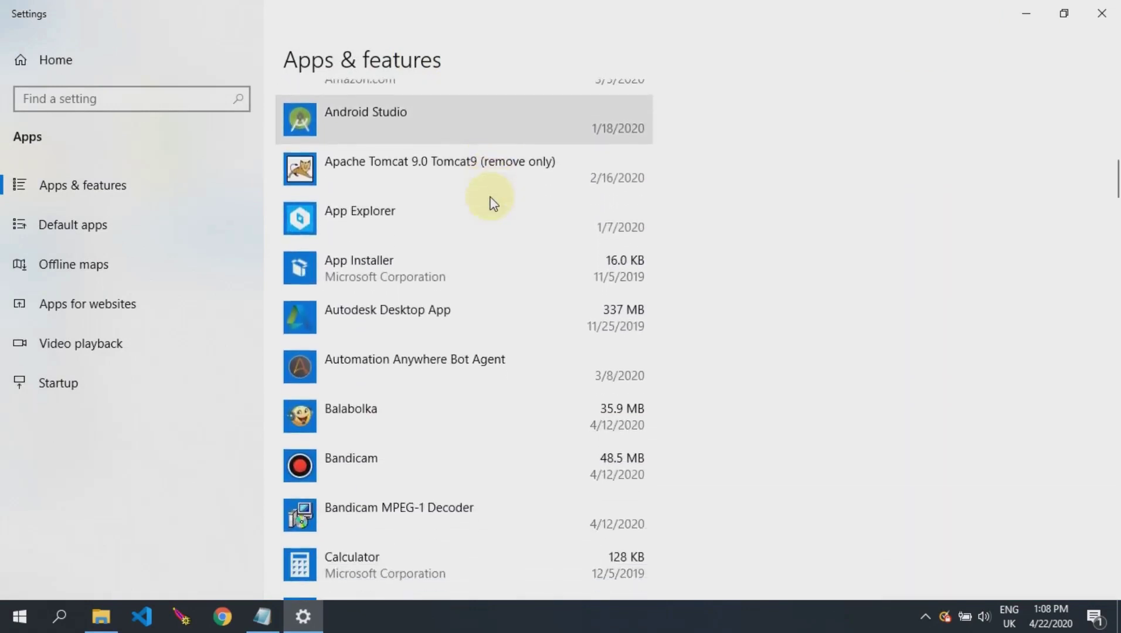
{"action": "left_click", "coordinate": [464, 266]}
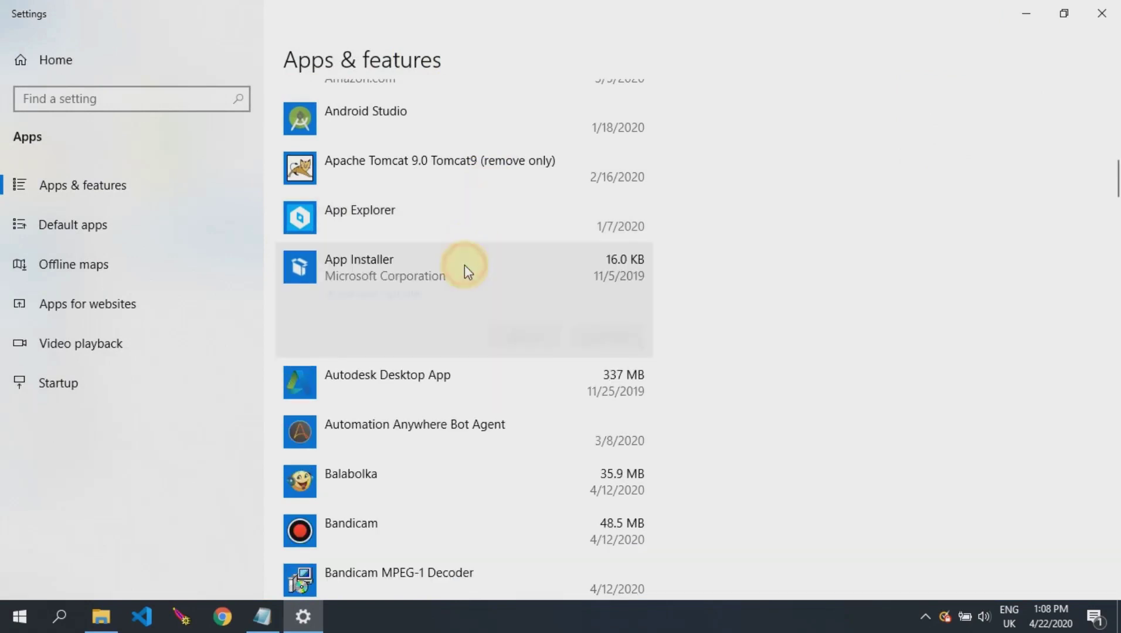
{"action": "left_click", "coordinate": [472, 230]}
{"action": "scroll", "coordinate": [698, 200], "scroll_direction": "down", "scroll_amount": 3}
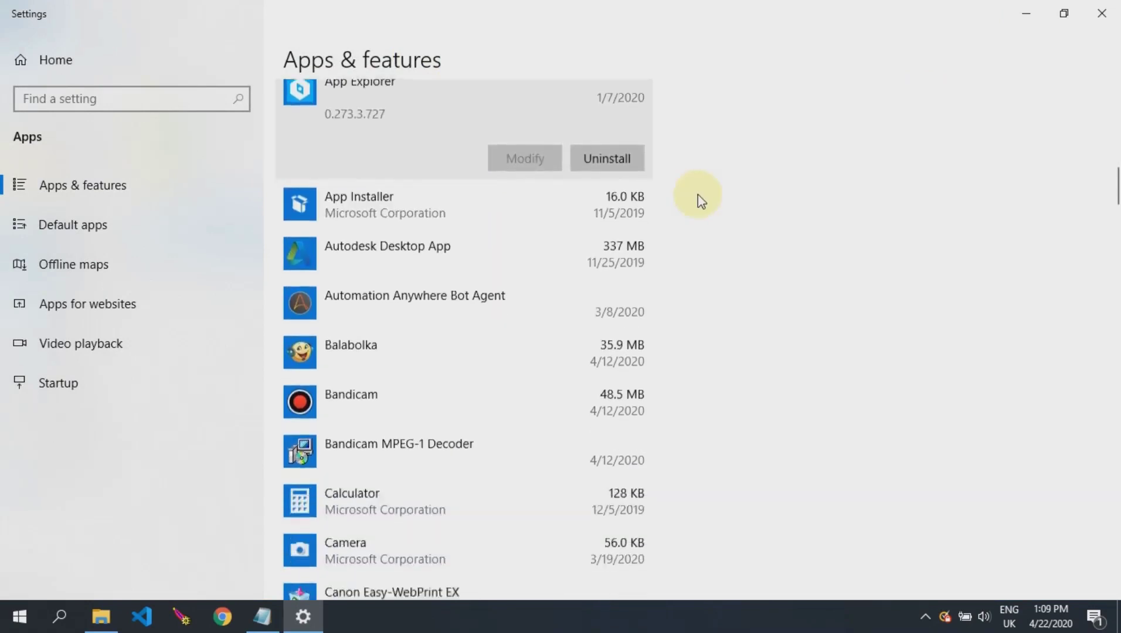
{"action": "scroll", "coordinate": [385, 258], "scroll_direction": "down", "scroll_amount": 6}
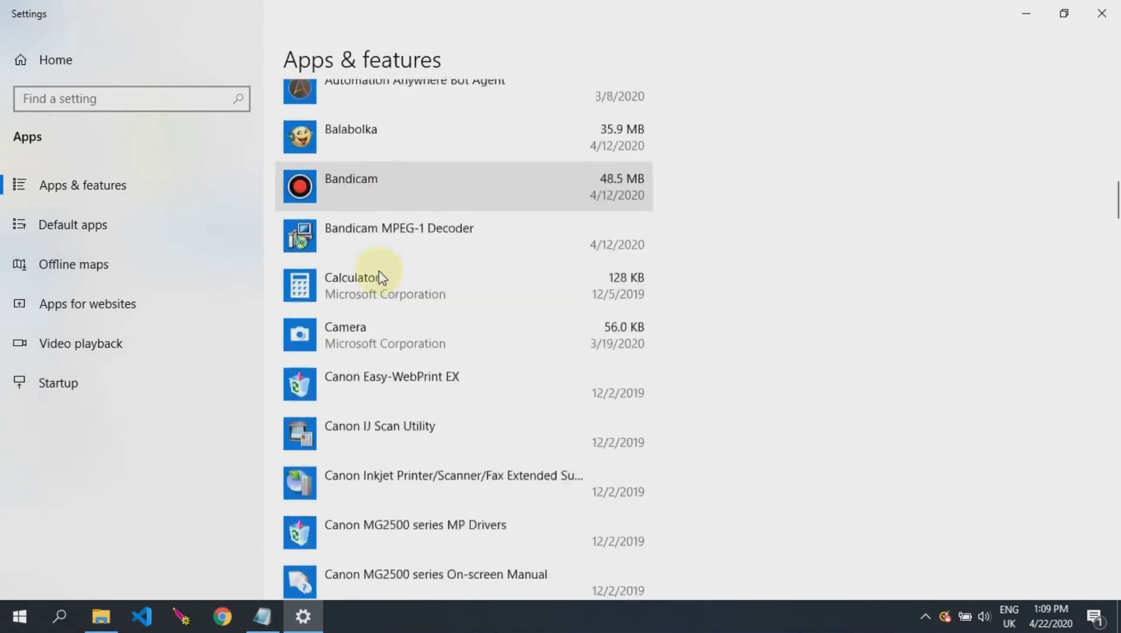
{"action": "scroll", "coordinate": [382, 286], "scroll_direction": "down", "scroll_amount": 3}
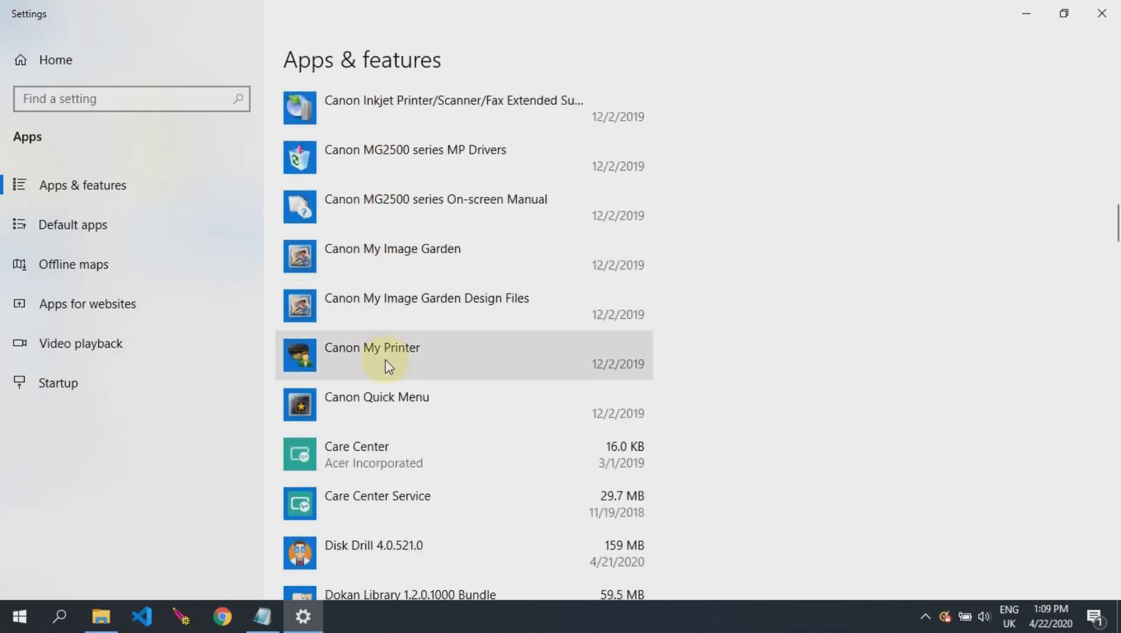
{"action": "left_click", "coordinate": [424, 358]}
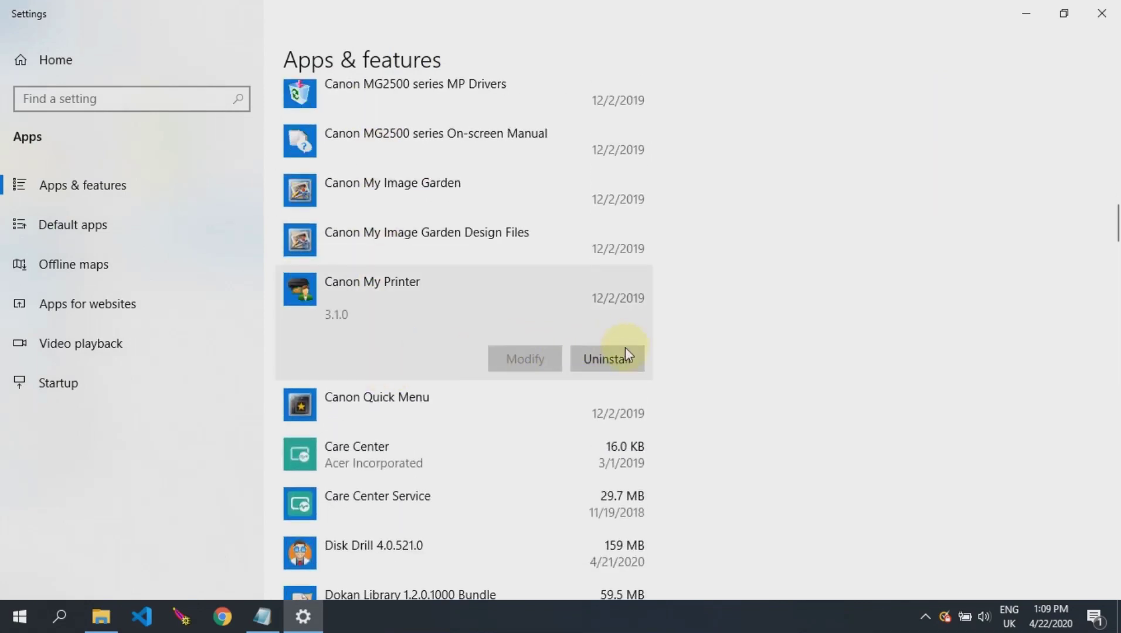
{"action": "scroll", "coordinate": [625, 352], "scroll_direction": "down", "scroll_amount": 5}
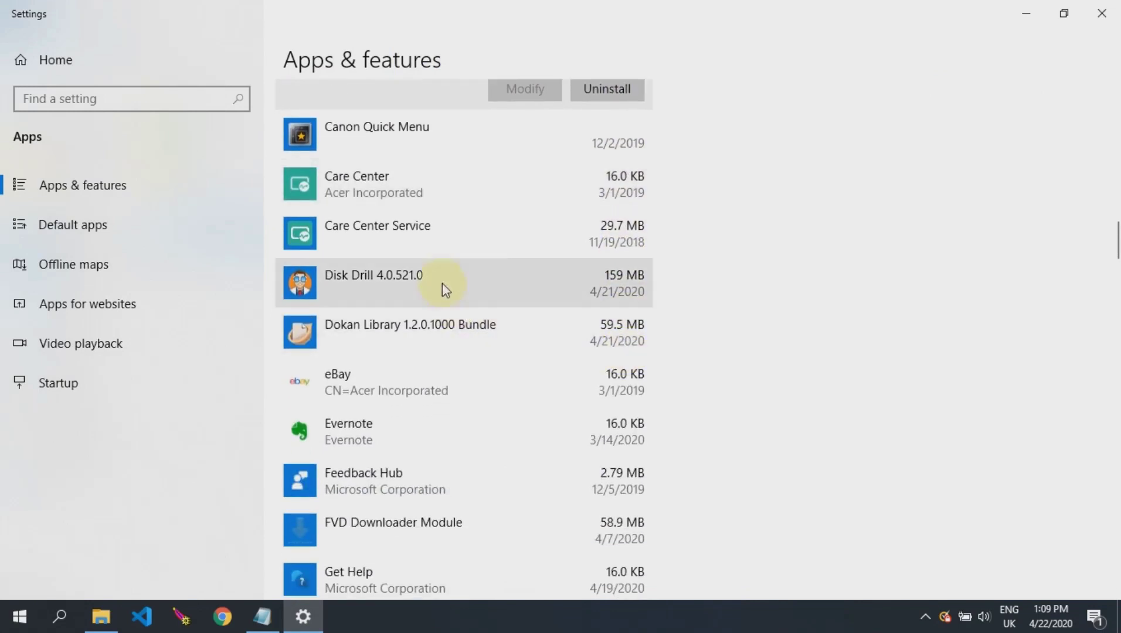
Look through the rest of the installed apps, down to the end of the list, for unnecessary software.
{"action": "scroll", "coordinate": [506, 298], "scroll_direction": "down", "scroll_amount": 7}
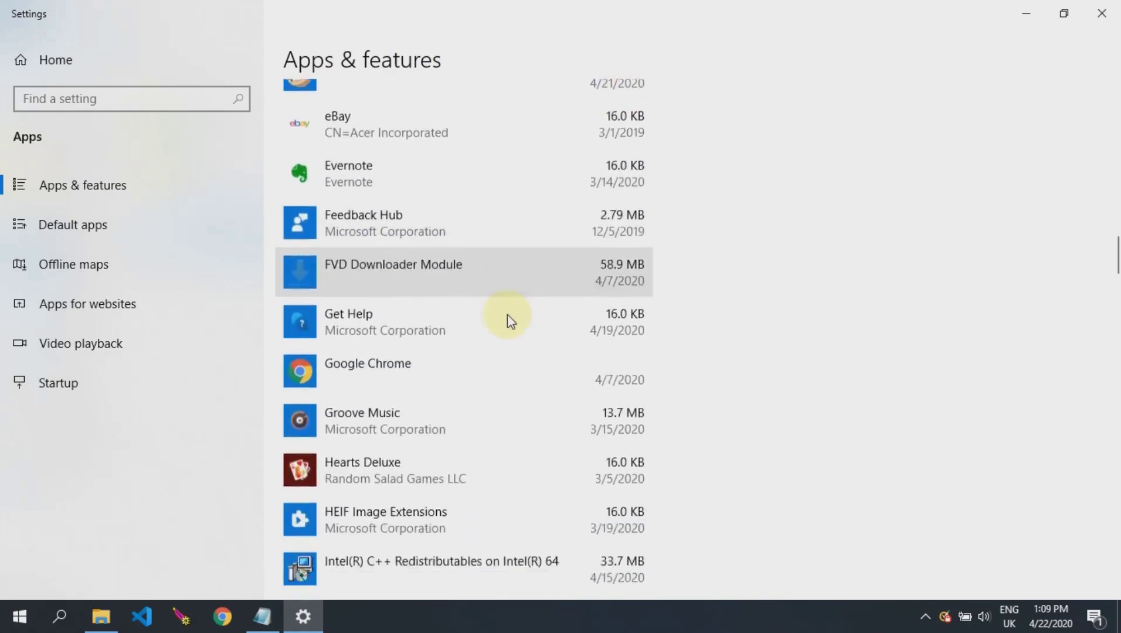
{"action": "scroll", "coordinate": [507, 316], "scroll_direction": "down", "scroll_amount": 18}
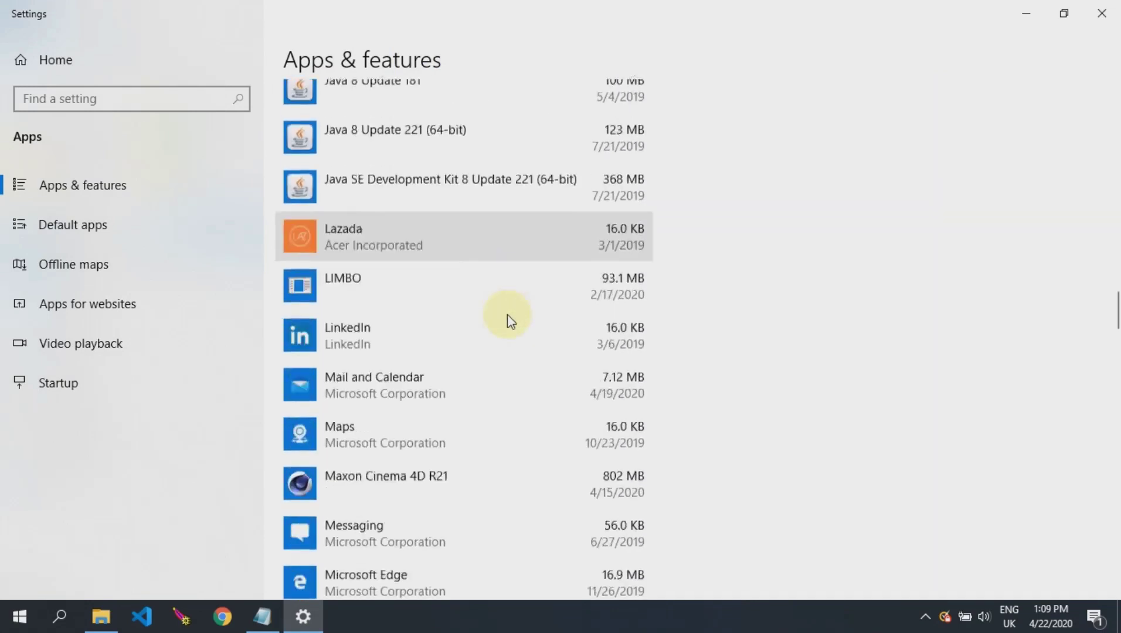
{"action": "scroll", "coordinate": [507, 314], "scroll_direction": "down", "scroll_amount": 20}
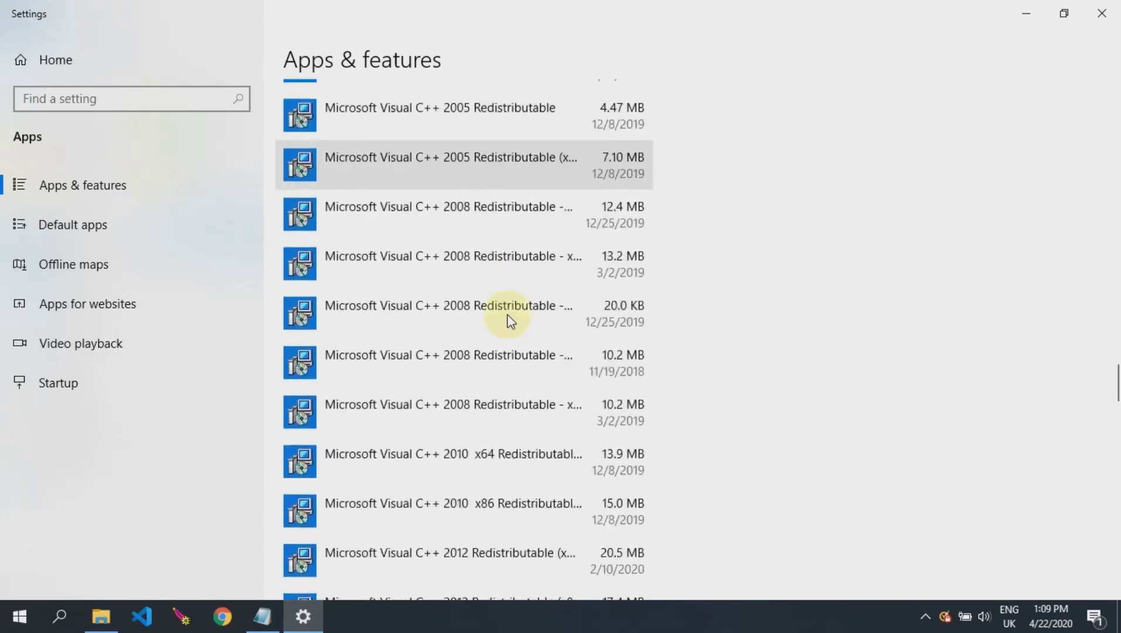
{"action": "scroll", "coordinate": [507, 314], "scroll_direction": "down", "scroll_amount": 6}
{"action": "scroll", "coordinate": [507, 314], "scroll_direction": "up", "scroll_amount": 3}
{"action": "scroll", "coordinate": [507, 315], "scroll_direction": "down", "scroll_amount": 8}
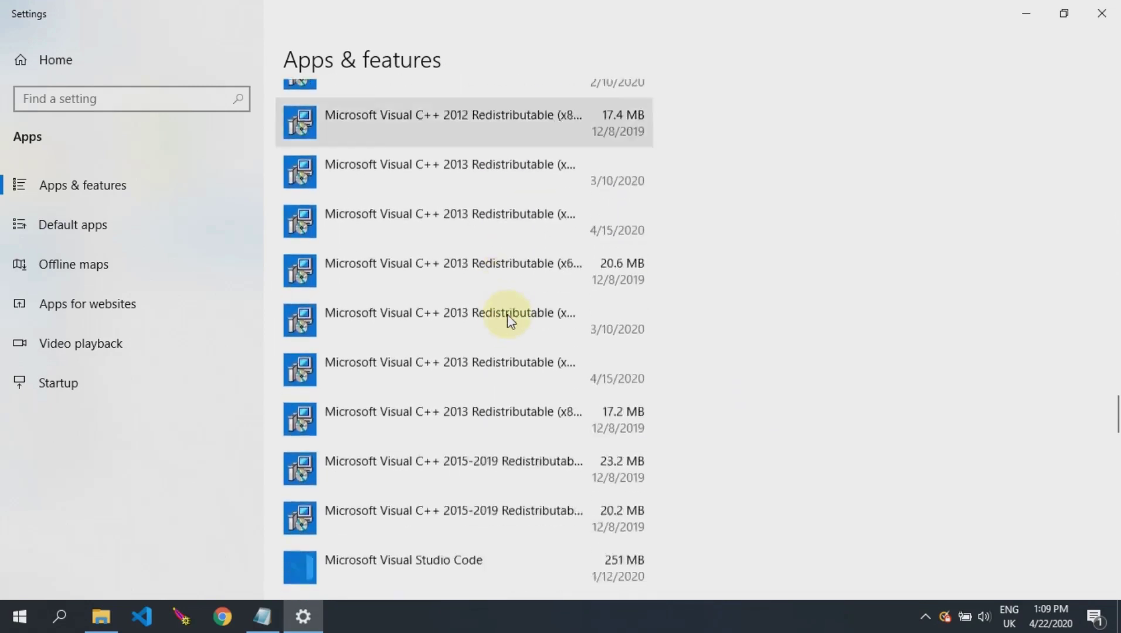
{"action": "scroll", "coordinate": [507, 314], "scroll_direction": "down", "scroll_amount": 7}
{"action": "scroll", "coordinate": [507, 315], "scroll_direction": "up", "scroll_amount": 3}
{"action": "scroll", "coordinate": [477, 317], "scroll_direction": "down", "scroll_amount": 5}
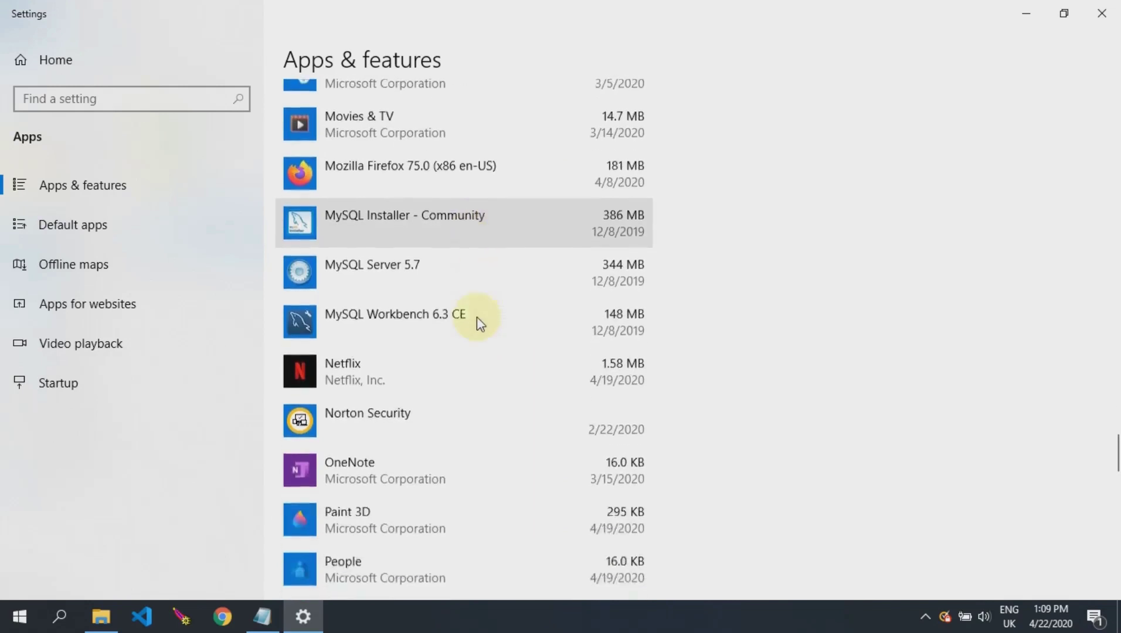
{"action": "scroll", "coordinate": [476, 317], "scroll_direction": "down", "scroll_amount": 8}
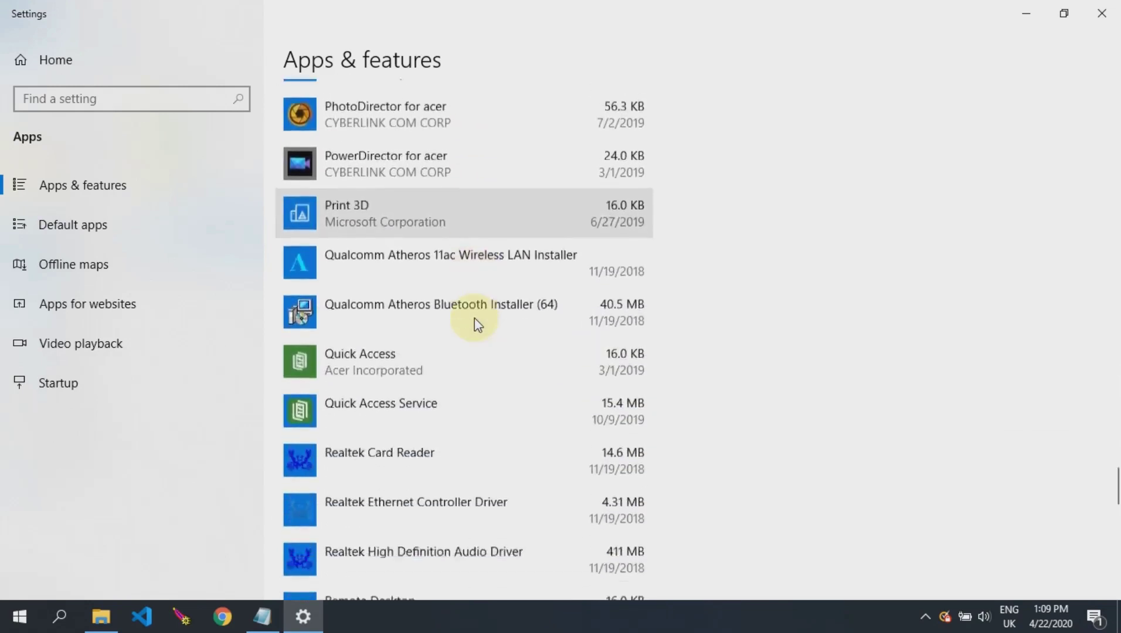
{"action": "scroll", "coordinate": [476, 323], "scroll_direction": "down", "scroll_amount": 20}
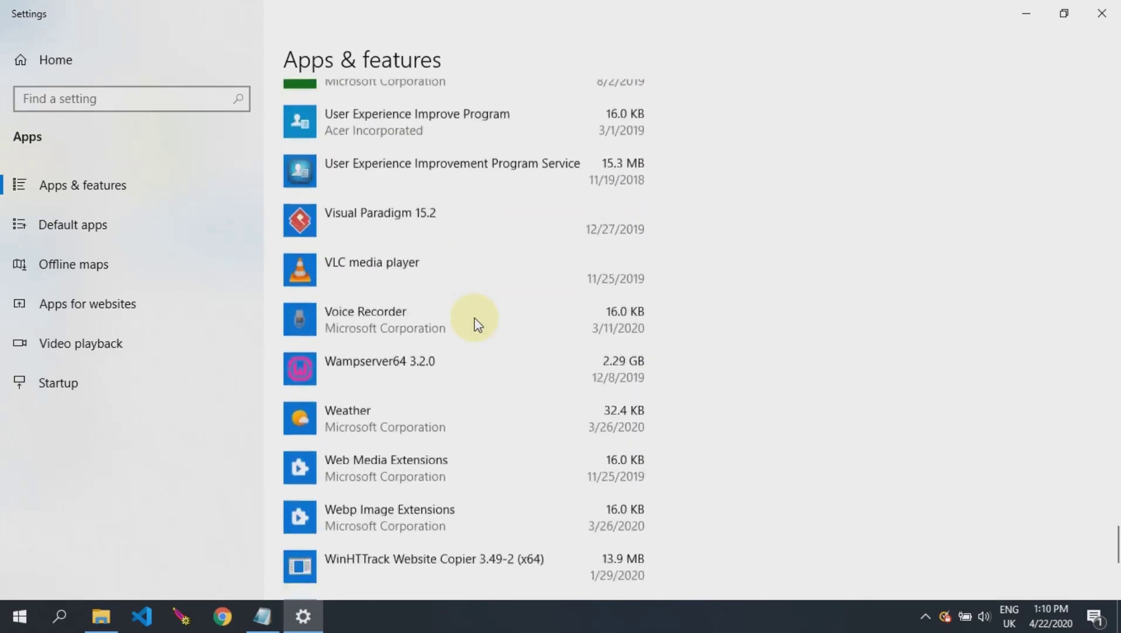
{"action": "scroll", "coordinate": [476, 321], "scroll_direction": "up", "scroll_amount": 2}
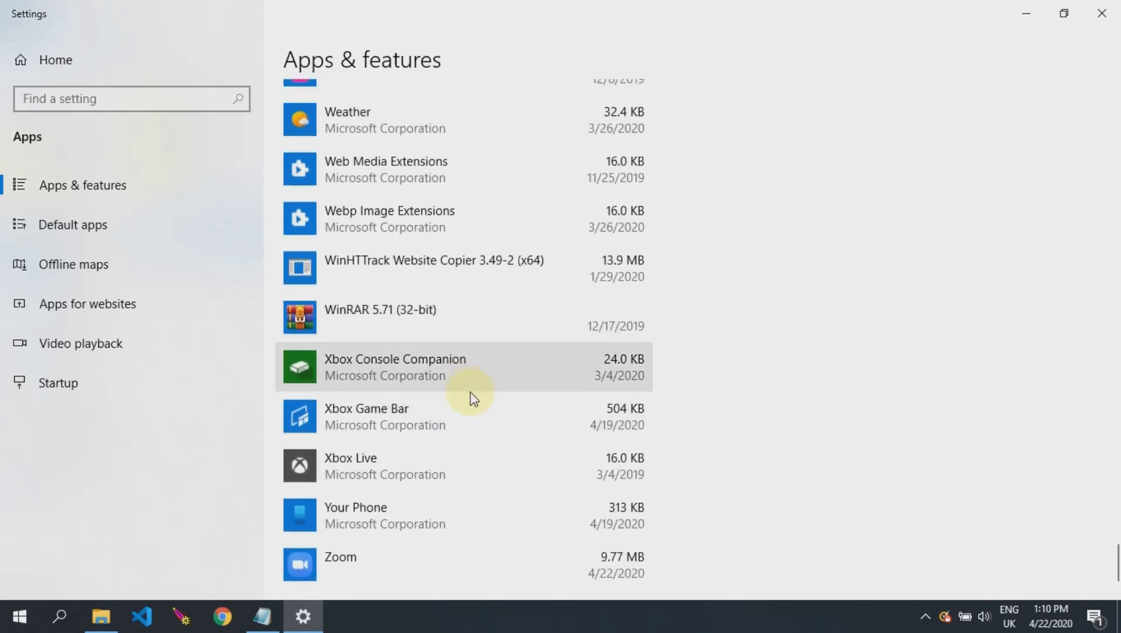
Uninstall the Xbox Live app and confirm its removal.
{"action": "left_click", "coordinate": [445, 464]}
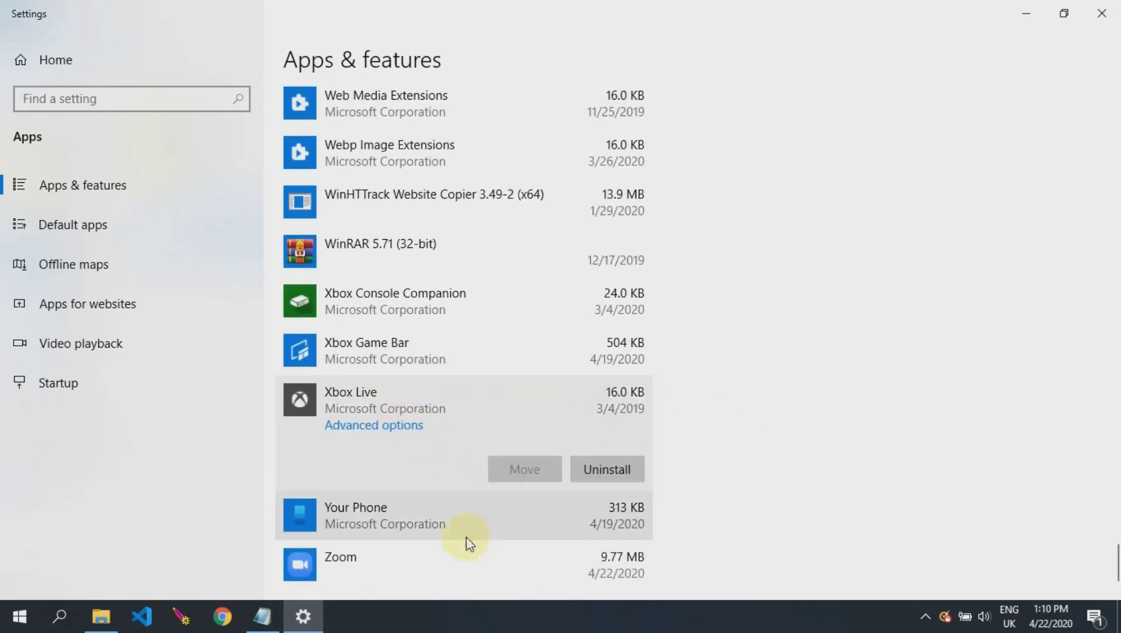
{"action": "left_click", "coordinate": [513, 516]}
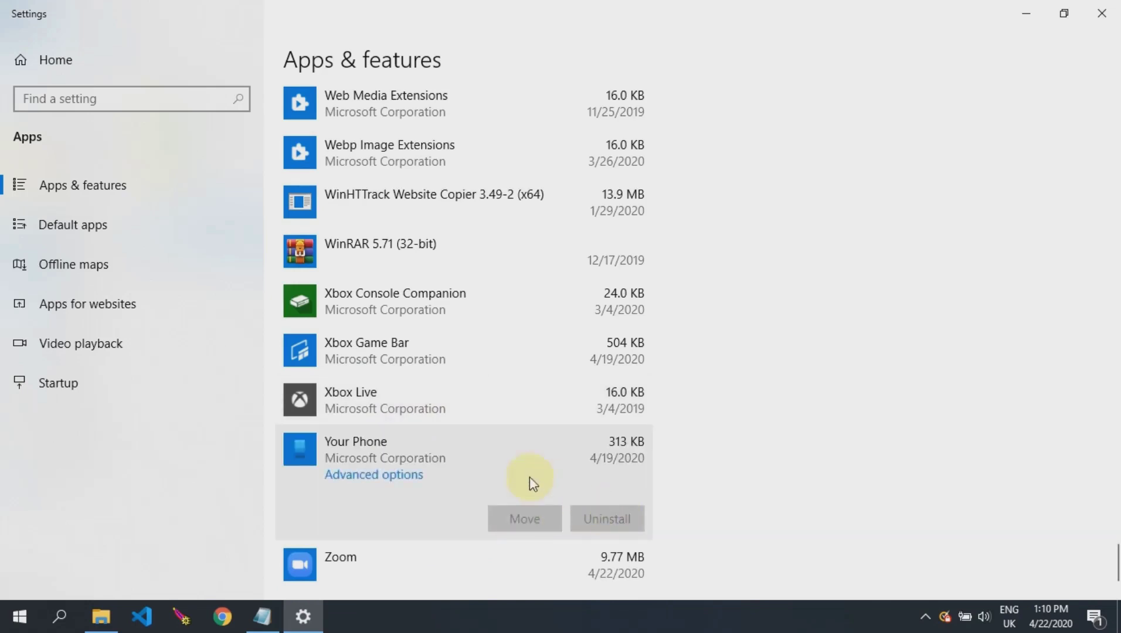
{"action": "left_click", "coordinate": [422, 407]}
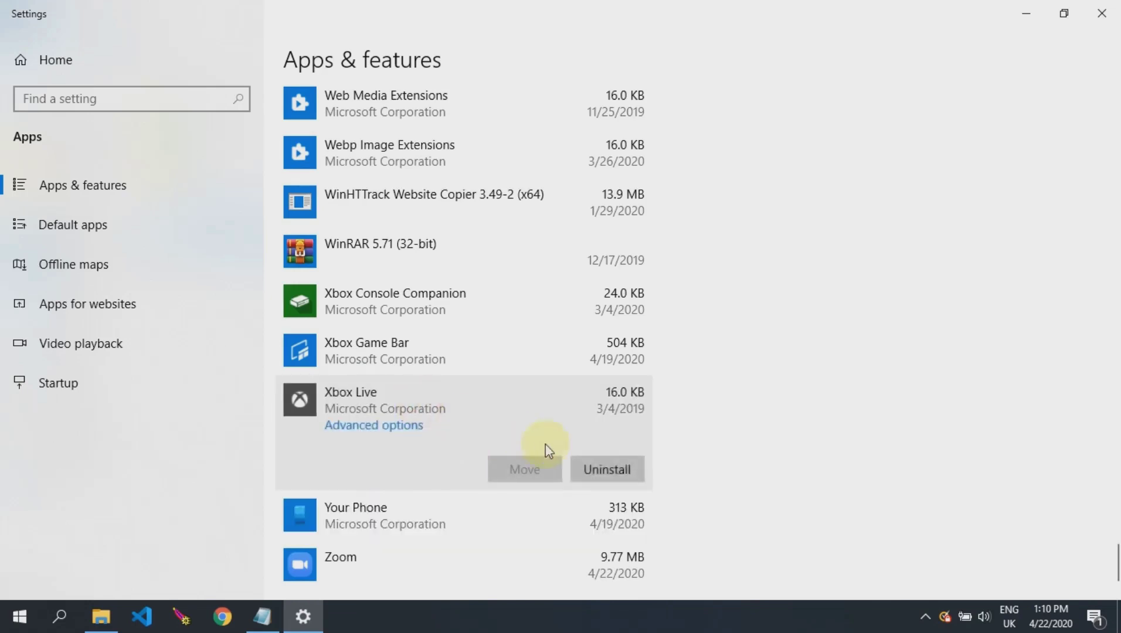
{"action": "left_click", "coordinate": [621, 378]}
{"action": "left_click", "coordinate": [694, 341]}
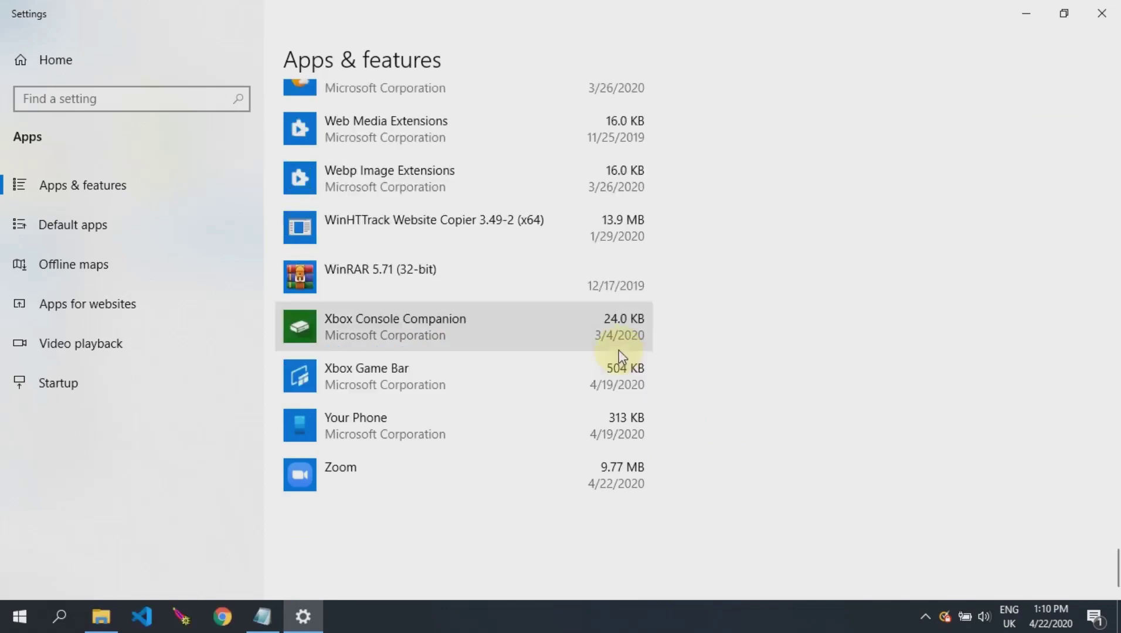
Uninstall the Xbox Console Companion app and confirm its removal.
{"action": "left_click", "coordinate": [491, 382]}
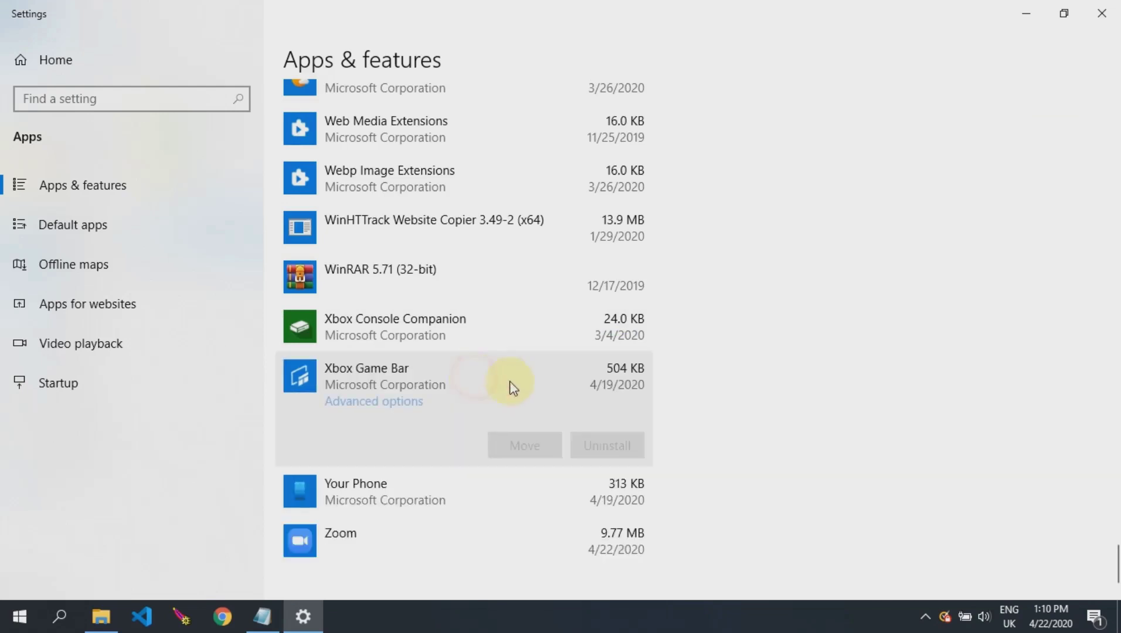
{"action": "left_click", "coordinate": [588, 338]}
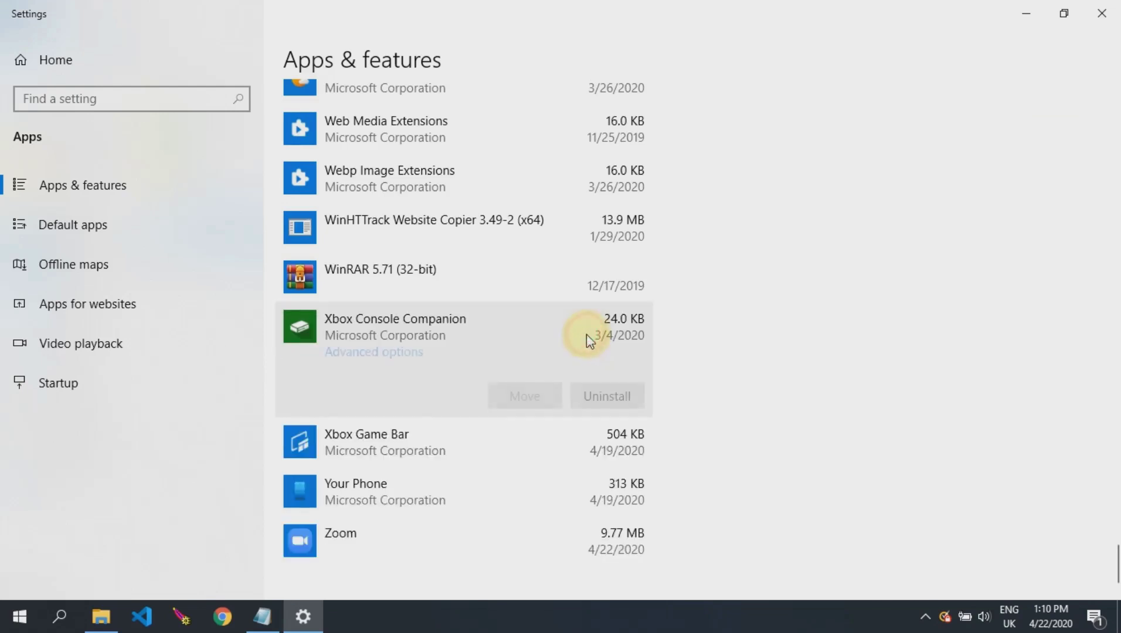
{"action": "left_click", "coordinate": [611, 399]}
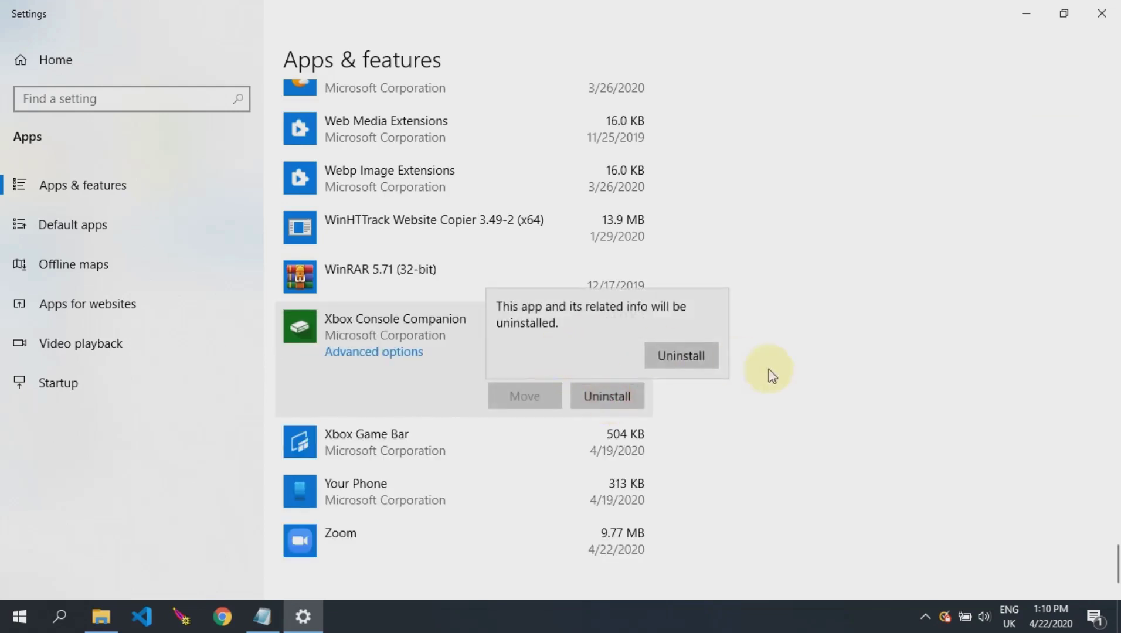
{"action": "left_click", "coordinate": [682, 356]}
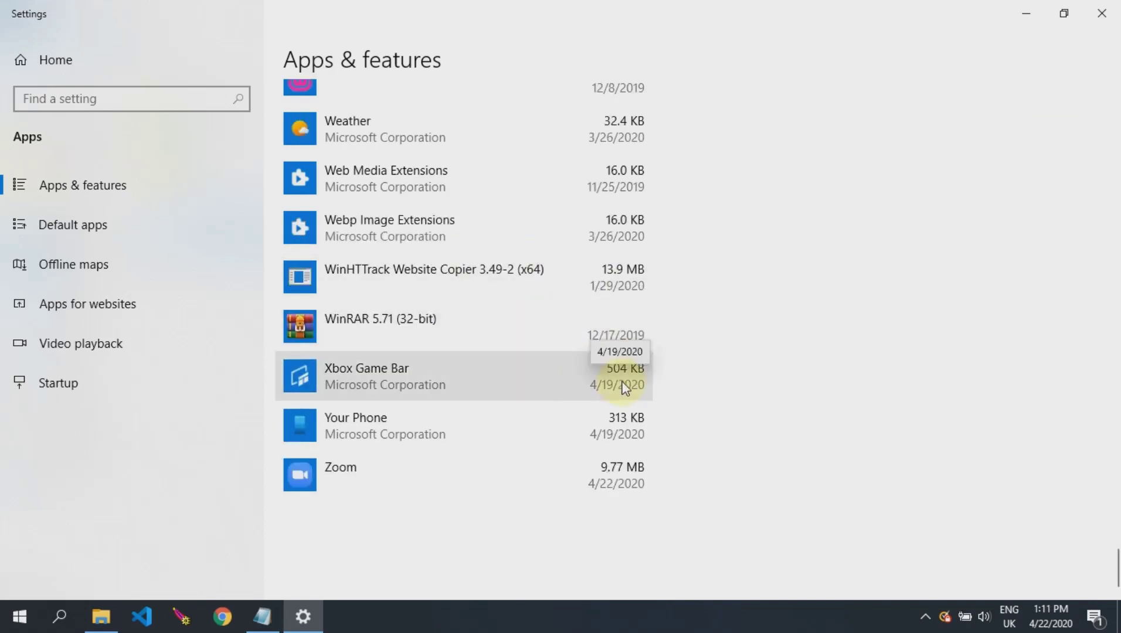
Put away the Settings and File Explorer windows, and highlight the line "2) Limit the programs at startup" in Notepad's Description.txt.
{"action": "left_click", "coordinate": [1101, 12]}
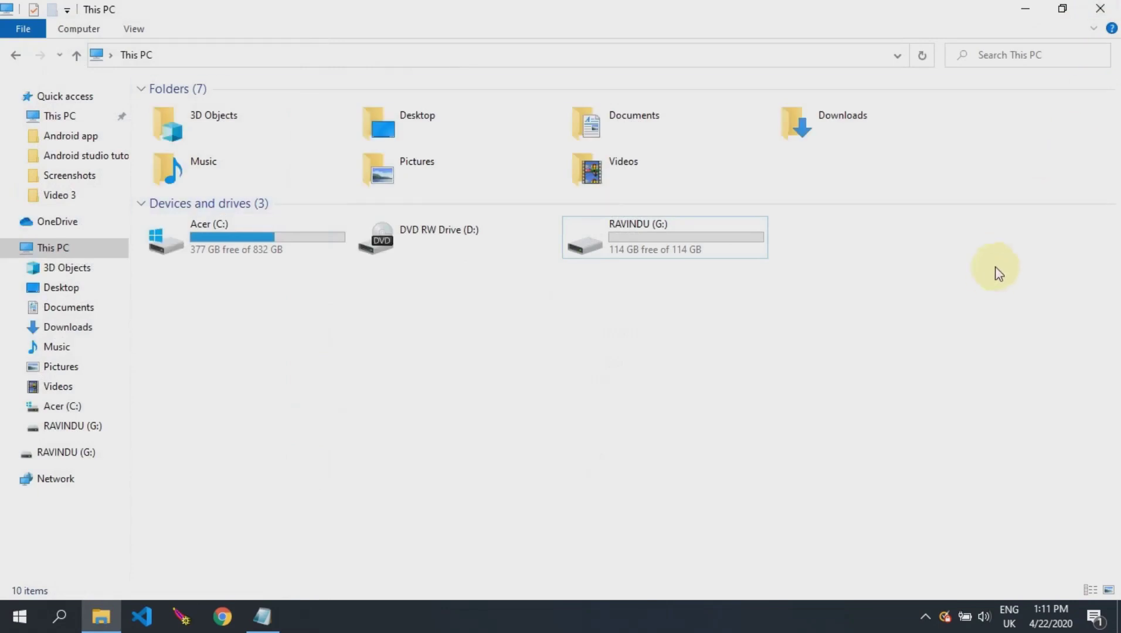
{"action": "left_click", "coordinate": [1020, 7]}
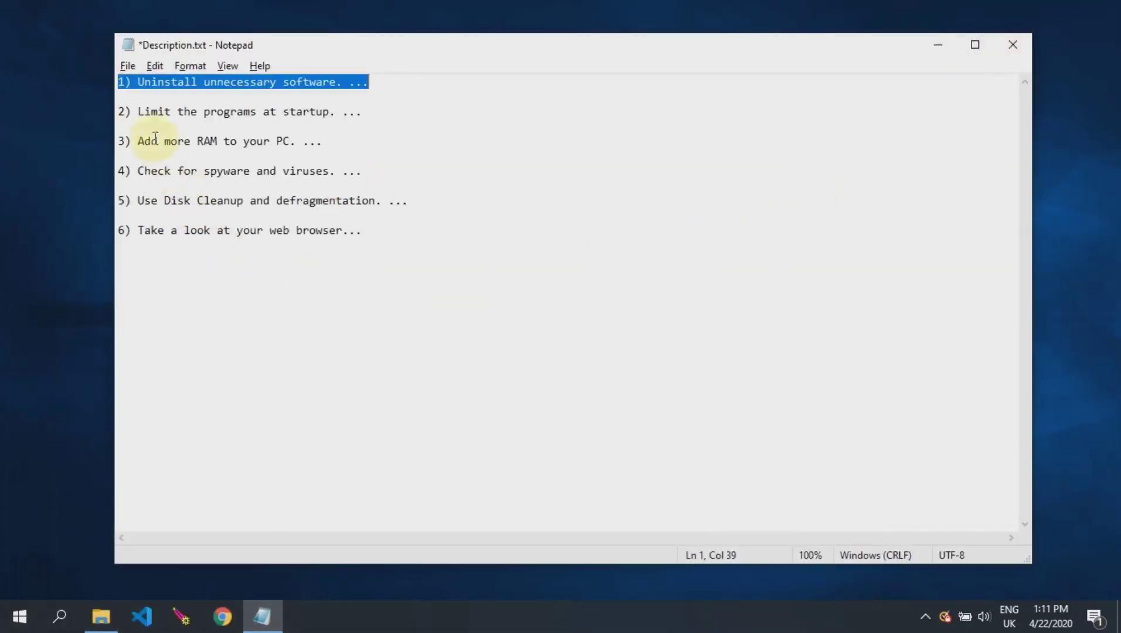
{"action": "left_click", "coordinate": [119, 109]}
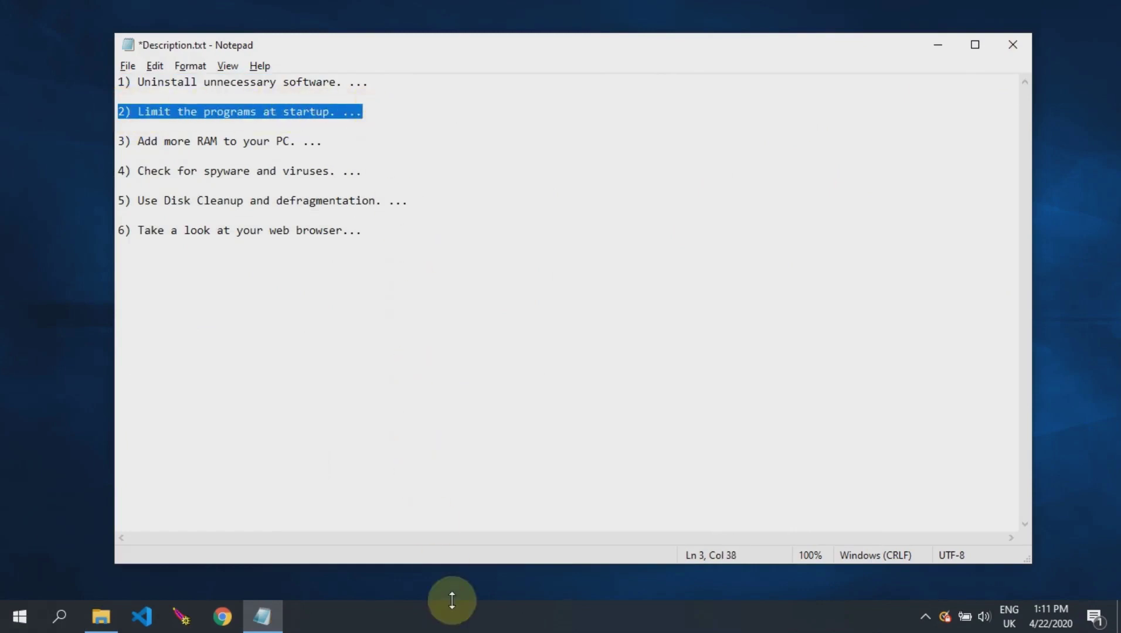
Open Task Manager and show the list of programs that run at startup.
{"action": "right_click", "coordinate": [454, 626]}
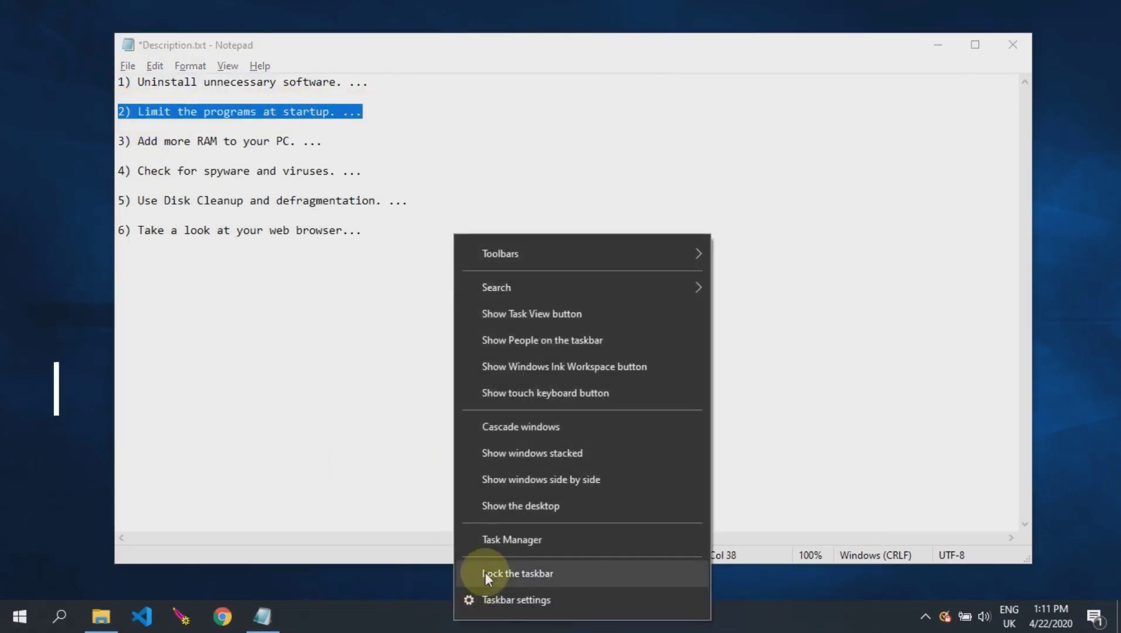
{"action": "left_click", "coordinate": [497, 547]}
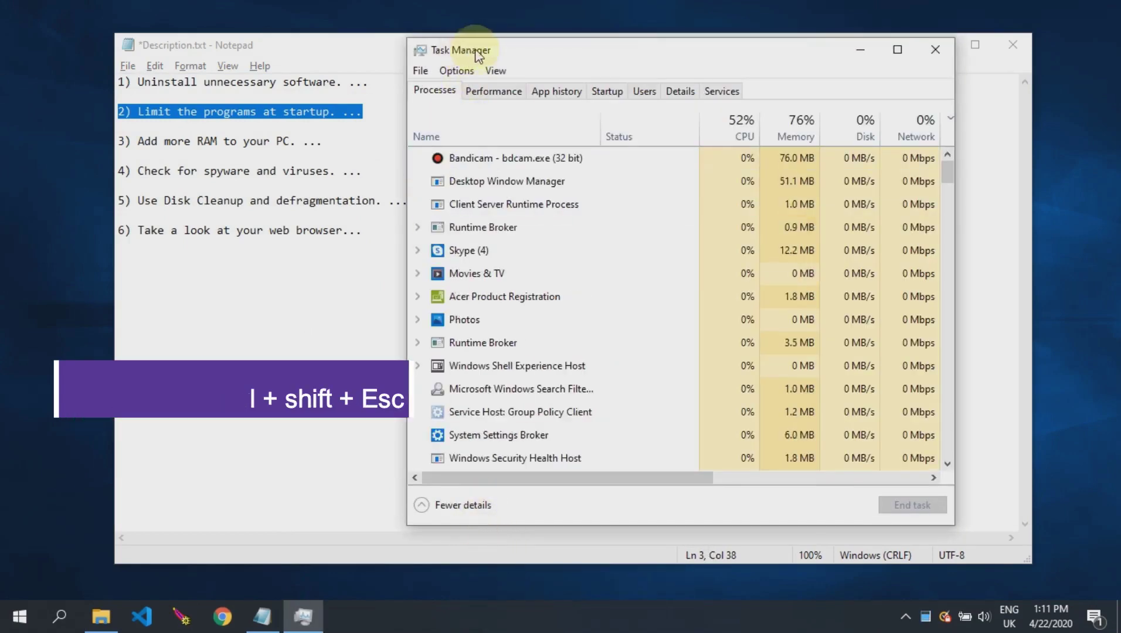
{"action": "left_click", "coordinate": [613, 96]}
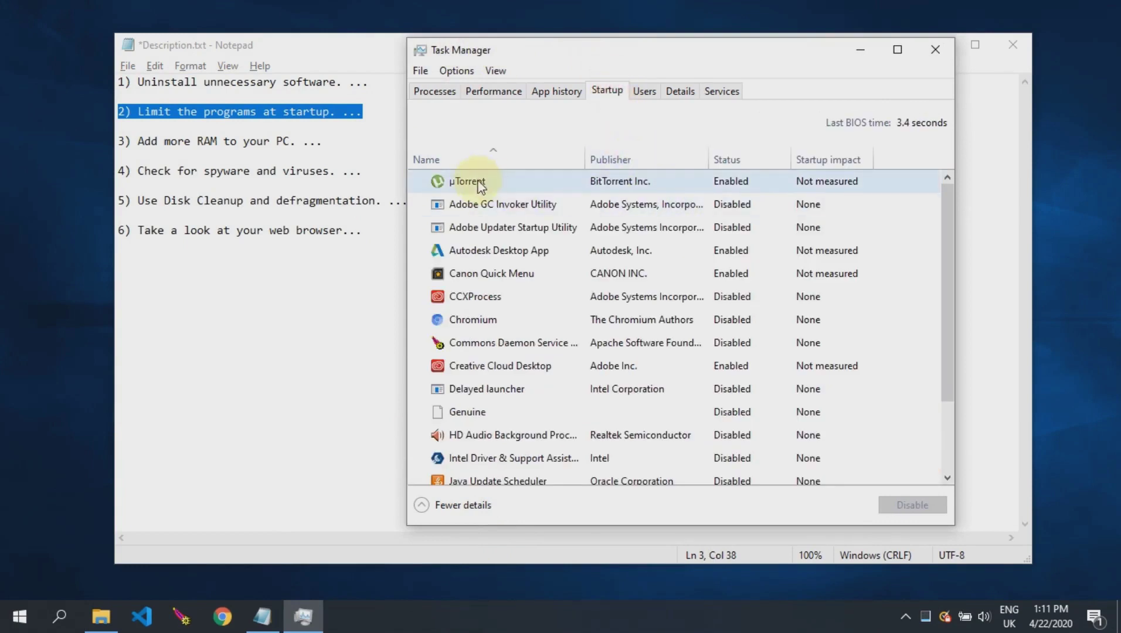
Disable µTorrent and Canon Quick Menu from running at startup.
{"action": "left_click", "coordinate": [742, 182]}
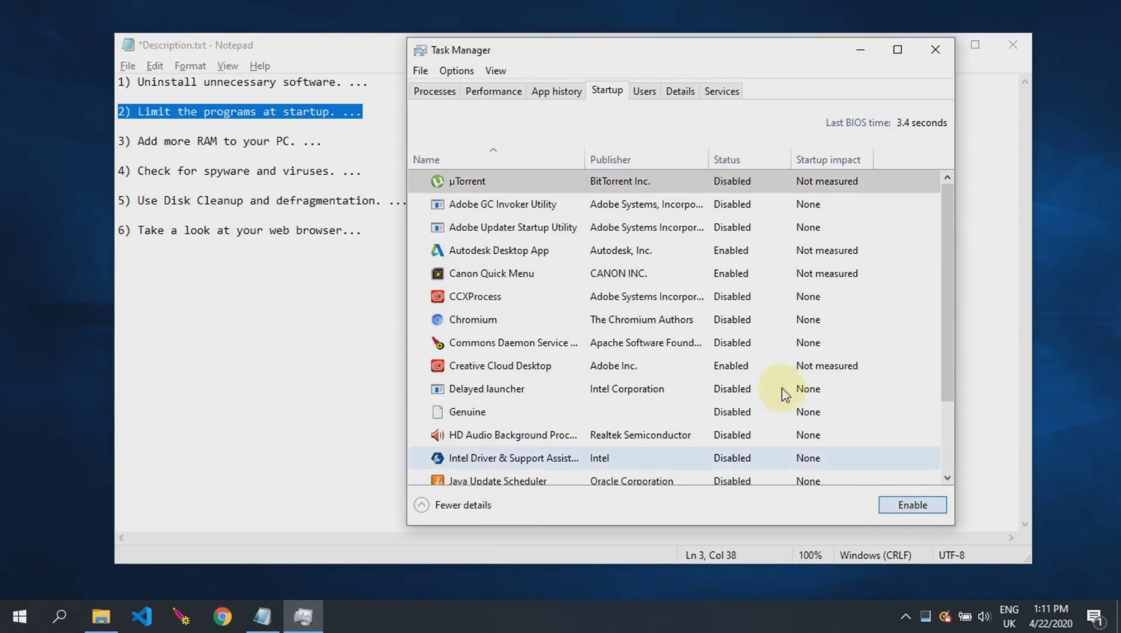
{"action": "left_click", "coordinate": [730, 274]}
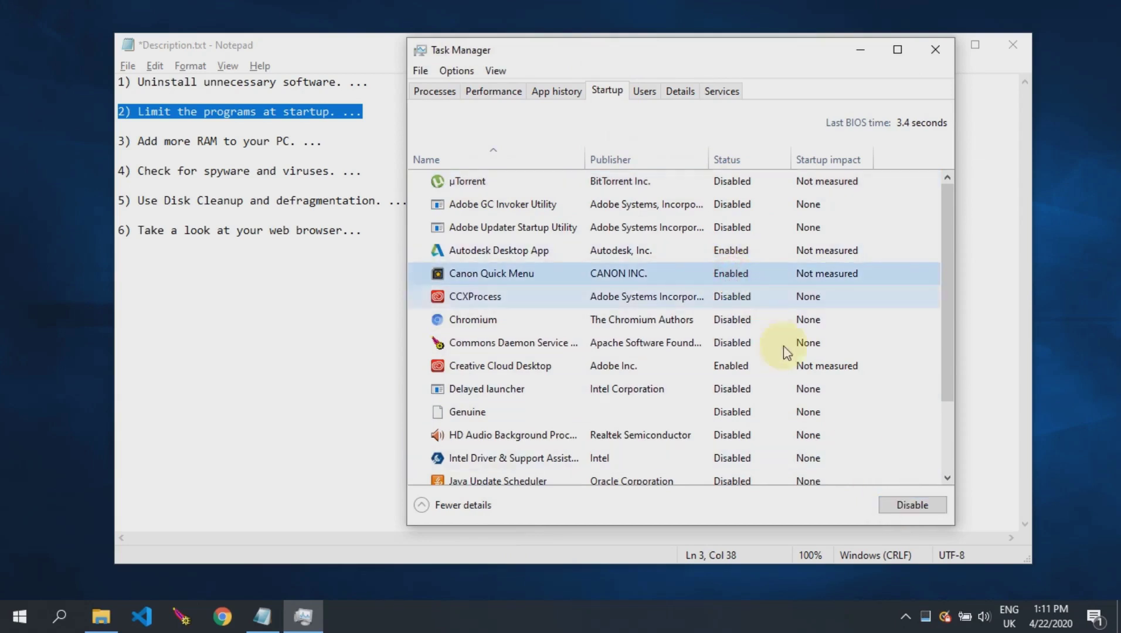
{"action": "left_click", "coordinate": [889, 506]}
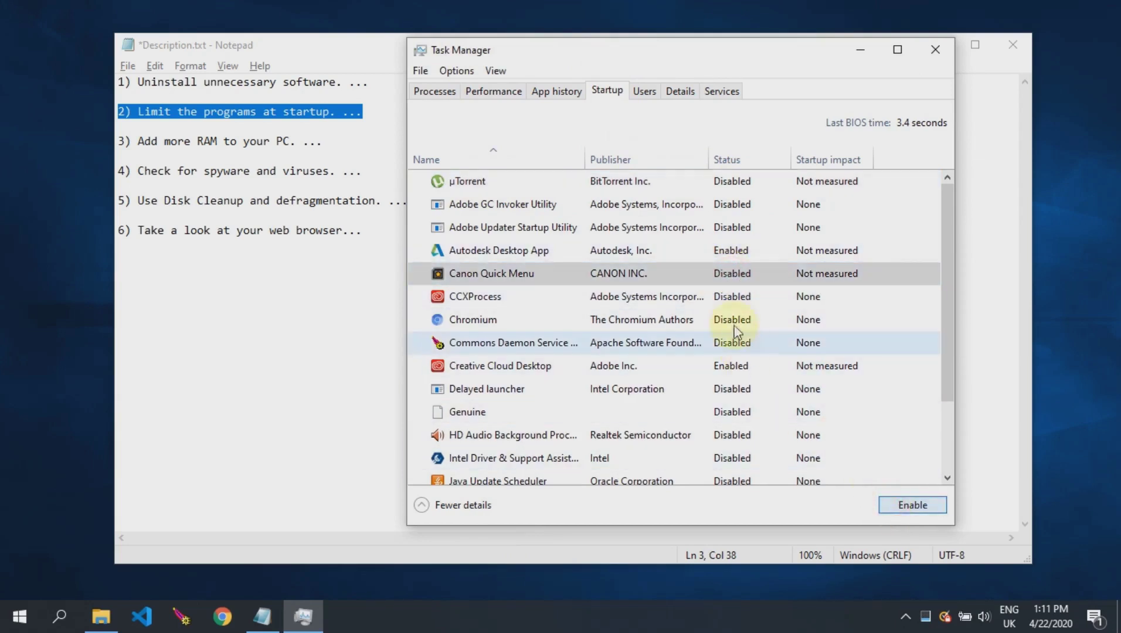
Disable Autodesk Desktop App and Creative Cloud Desktop from running at startup.
{"action": "left_click", "coordinate": [729, 253]}
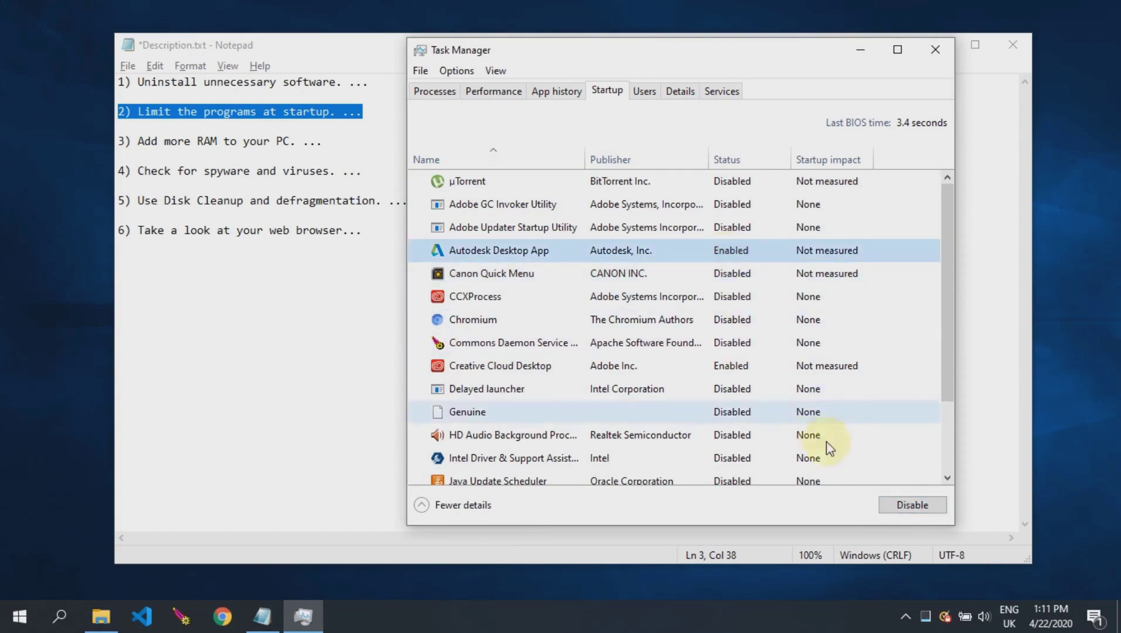
{"action": "left_click", "coordinate": [883, 507]}
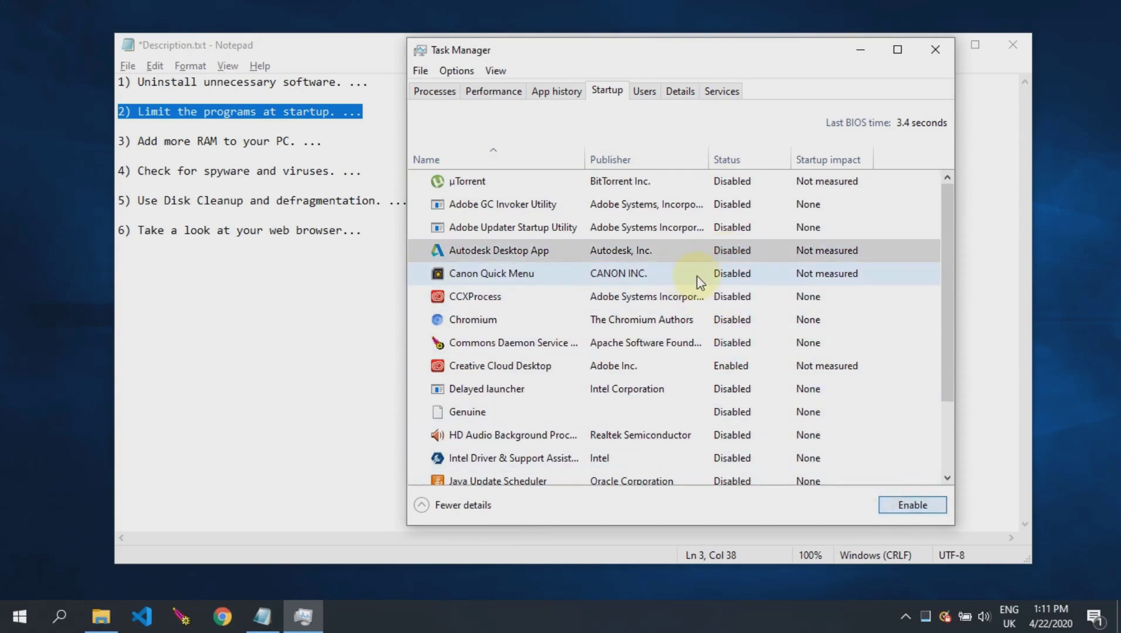
{"action": "left_click", "coordinate": [742, 366]}
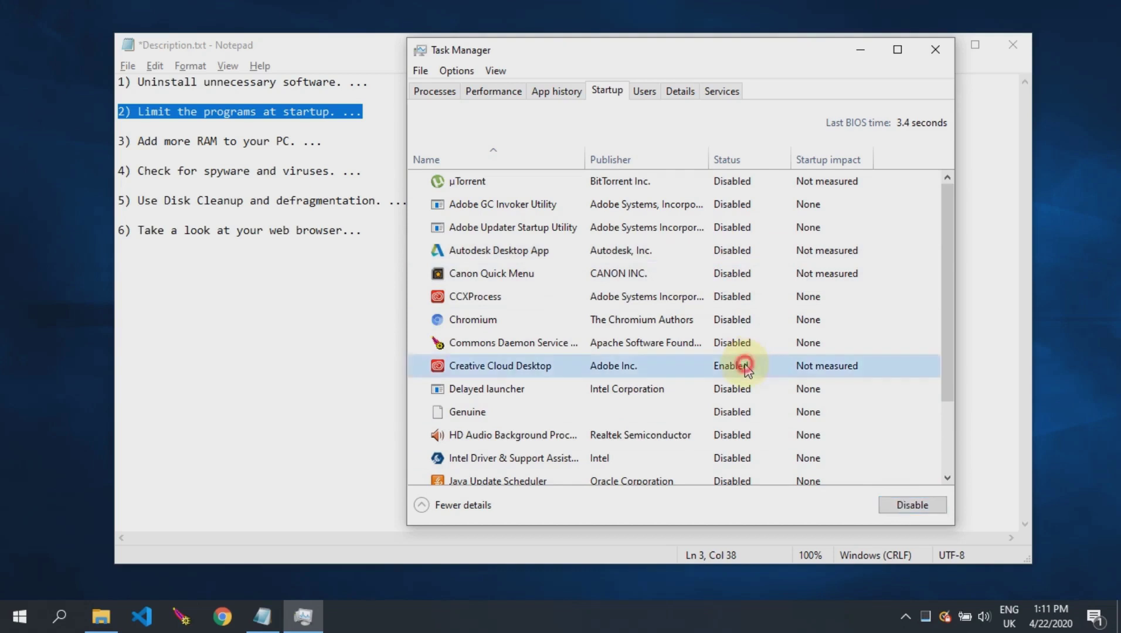
{"action": "left_click", "coordinate": [897, 506]}
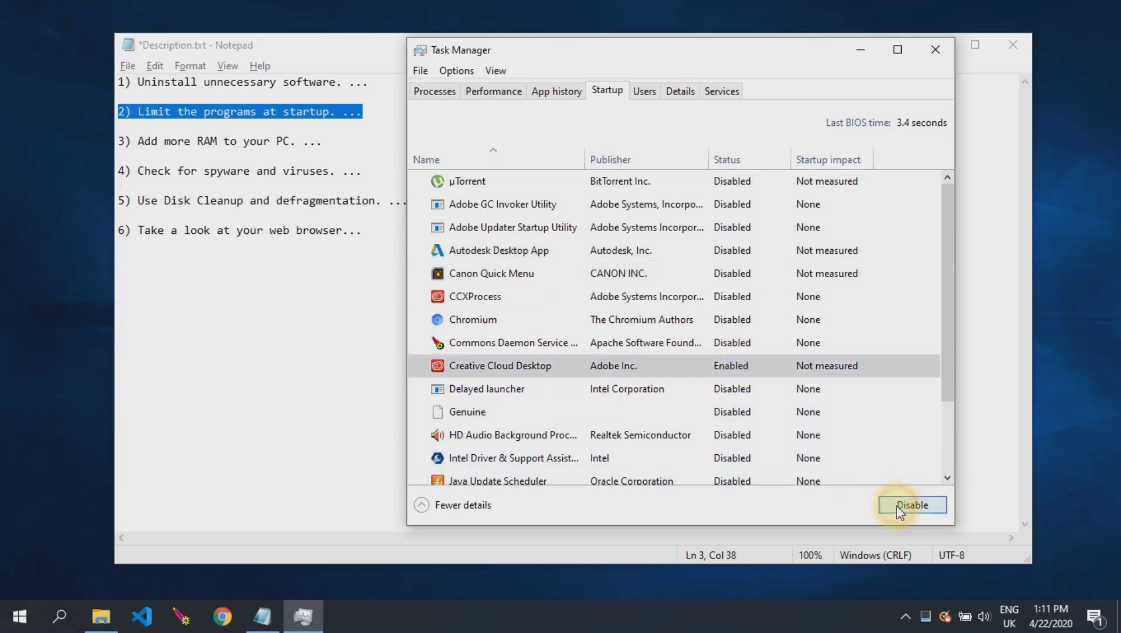
Disable Realtek HD Audio Manager and the Windows Security notification entry at startup, and review the startup list.
{"action": "left_click_drag", "start_coordinate": [942, 279], "coordinate": [943, 359]}
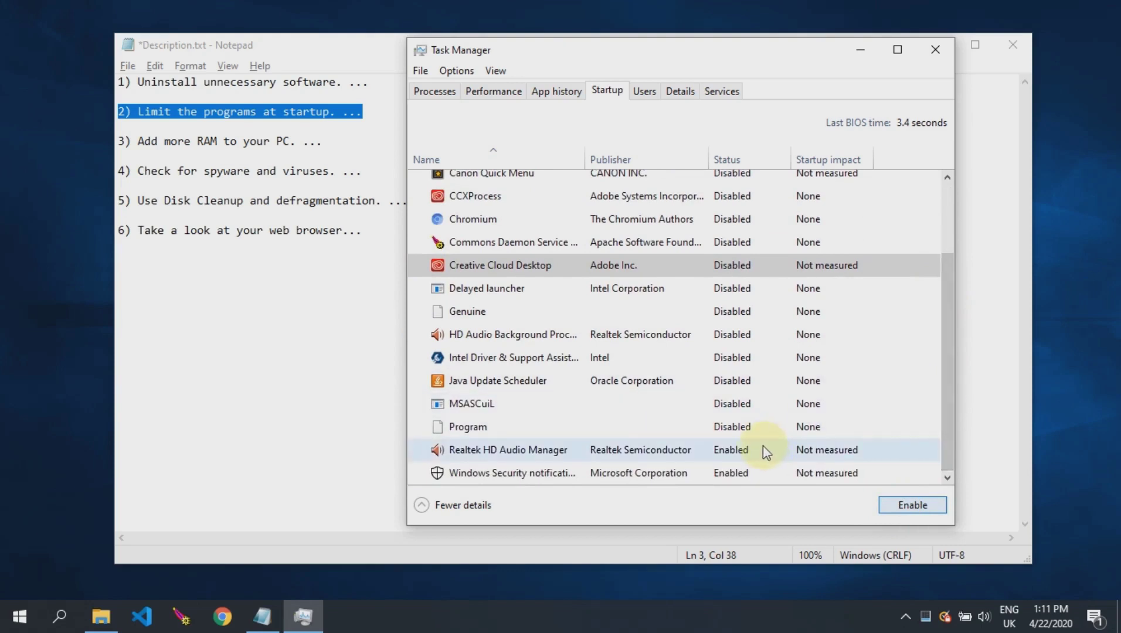
{"action": "left_click", "coordinate": [745, 454]}
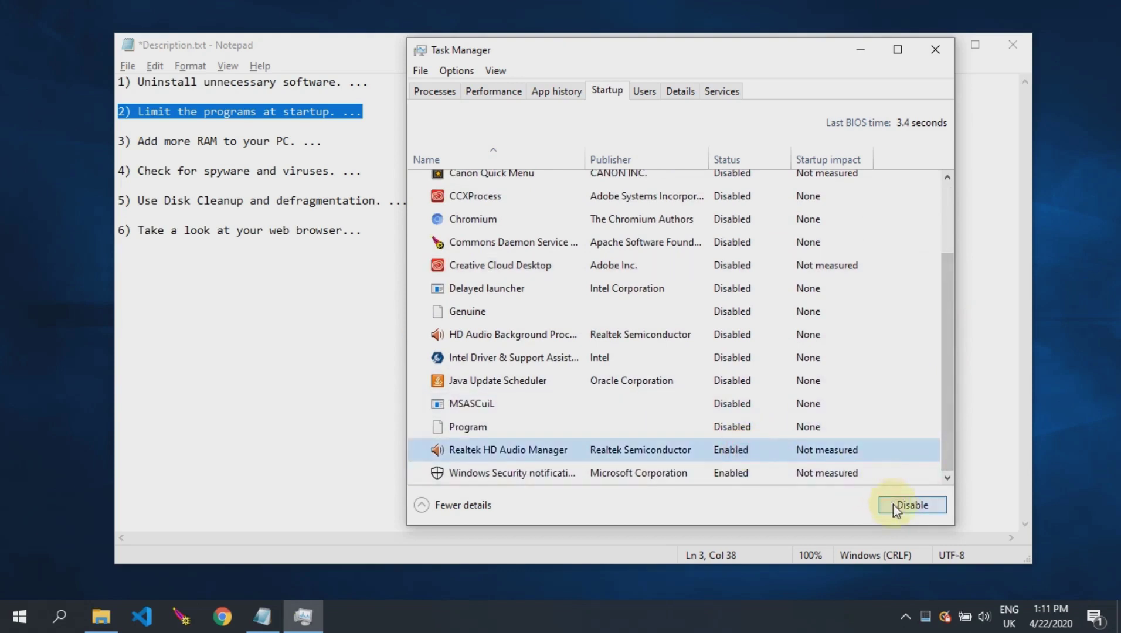
{"action": "left_click", "coordinate": [705, 476]}
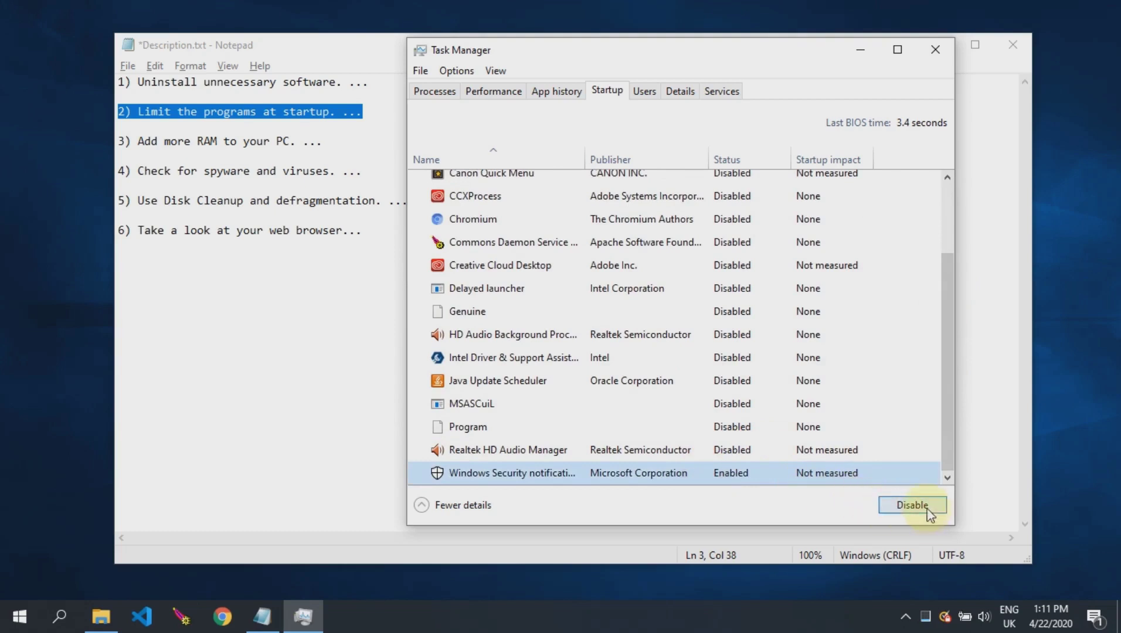
{"action": "left_click_drag", "start_coordinate": [941, 435], "coordinate": [947, 328]}
{"action": "left_click_drag", "start_coordinate": [947, 370], "coordinate": [960, 343]}
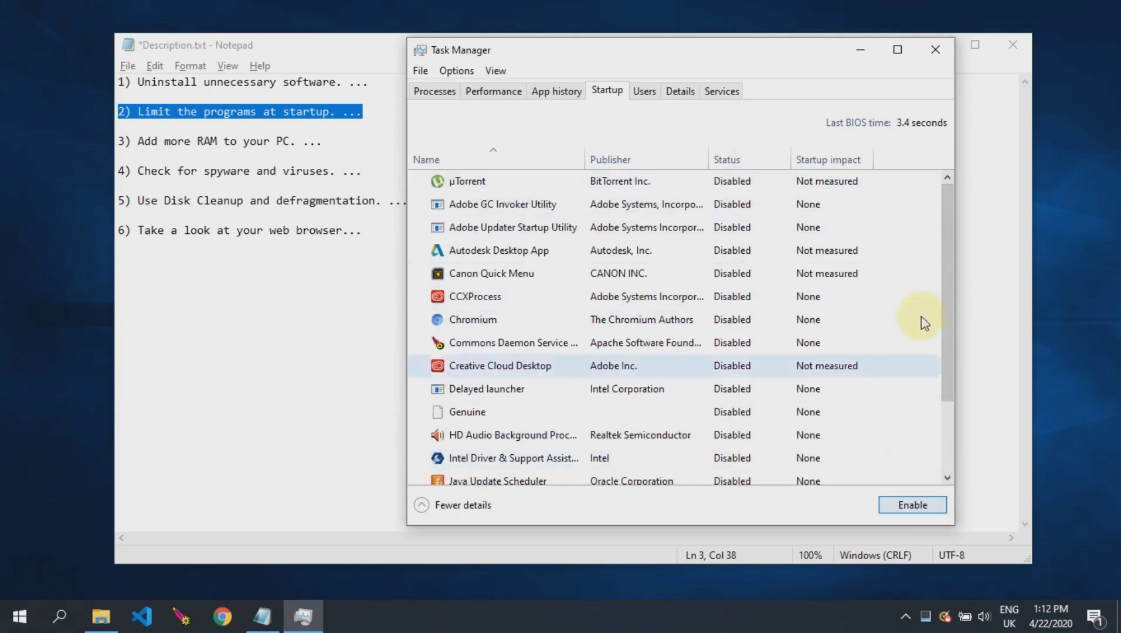
Close Task Manager and highlight the line "3) Add more RAM to your PC. ..." in Notepad's Description.txt.
{"action": "left_click", "coordinate": [937, 44]}
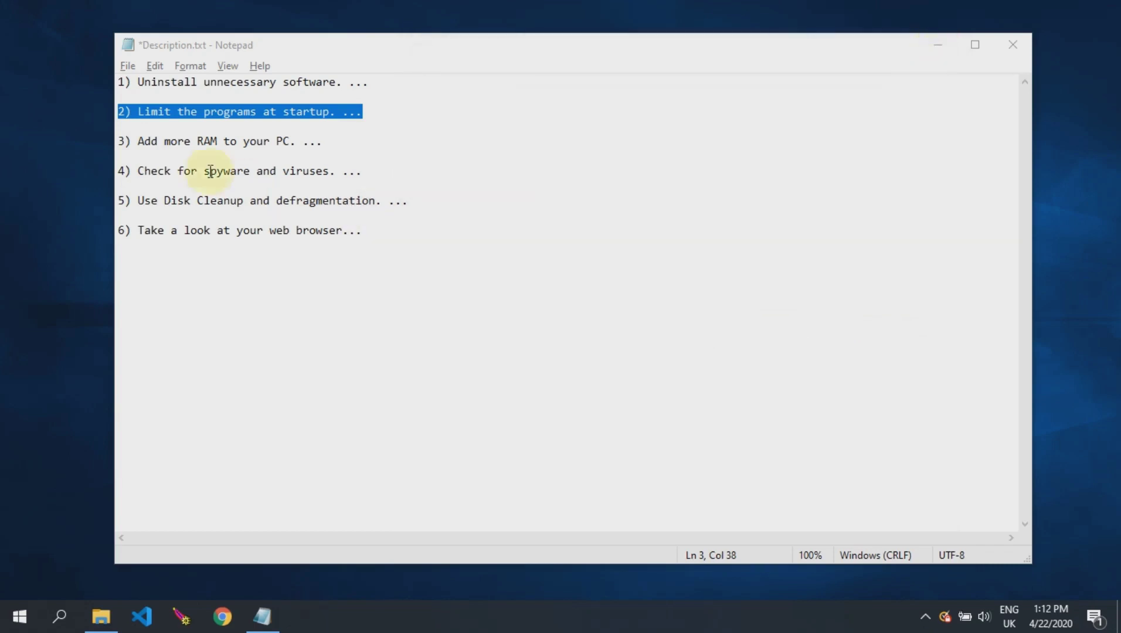
{"action": "left_click_drag", "start_coordinate": [120, 141], "coordinate": [305, 140]}
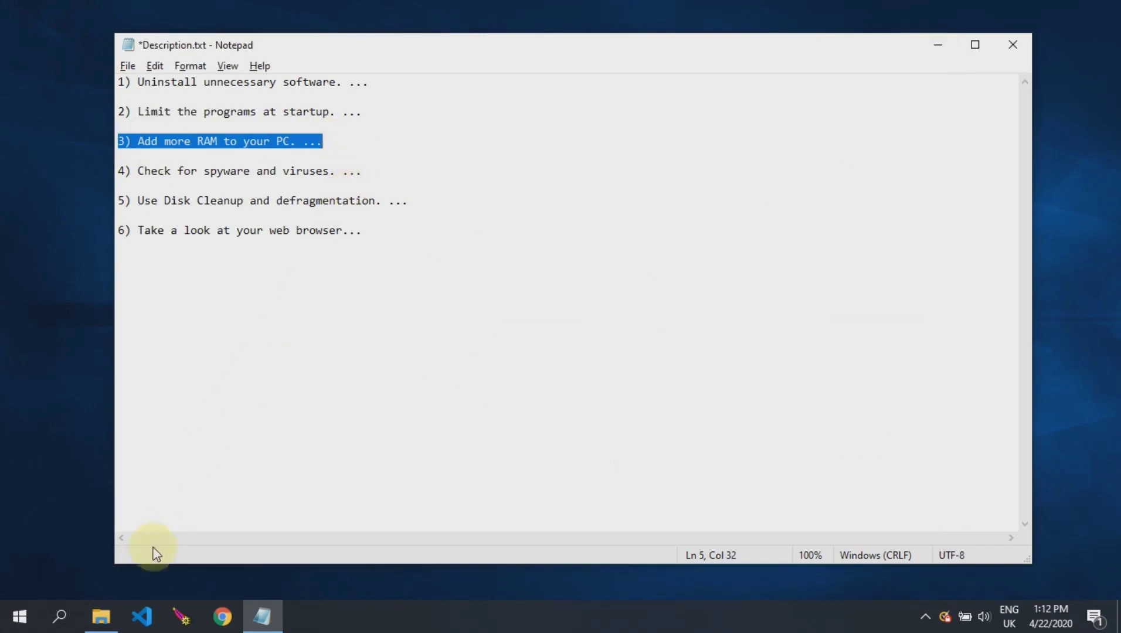
Quick-format USB drive G: in File Explorer as exFAT with a 128-kilobyte allocation unit size, then close the Format dialog.
{"action": "left_click", "coordinate": [101, 626]}
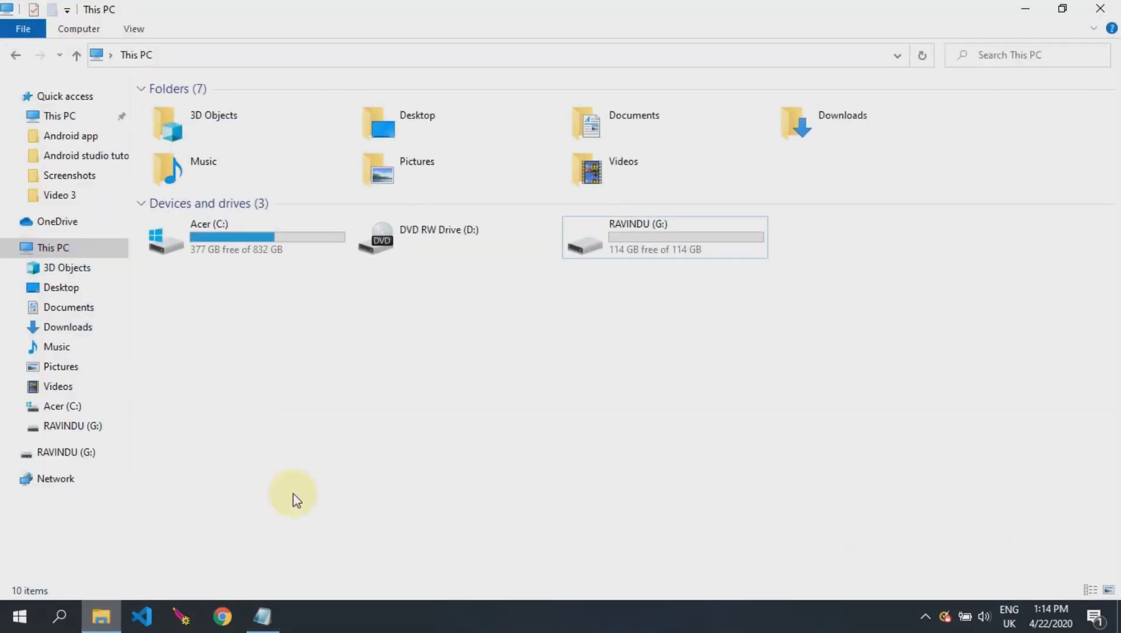
{"action": "right_click", "coordinate": [584, 238]}
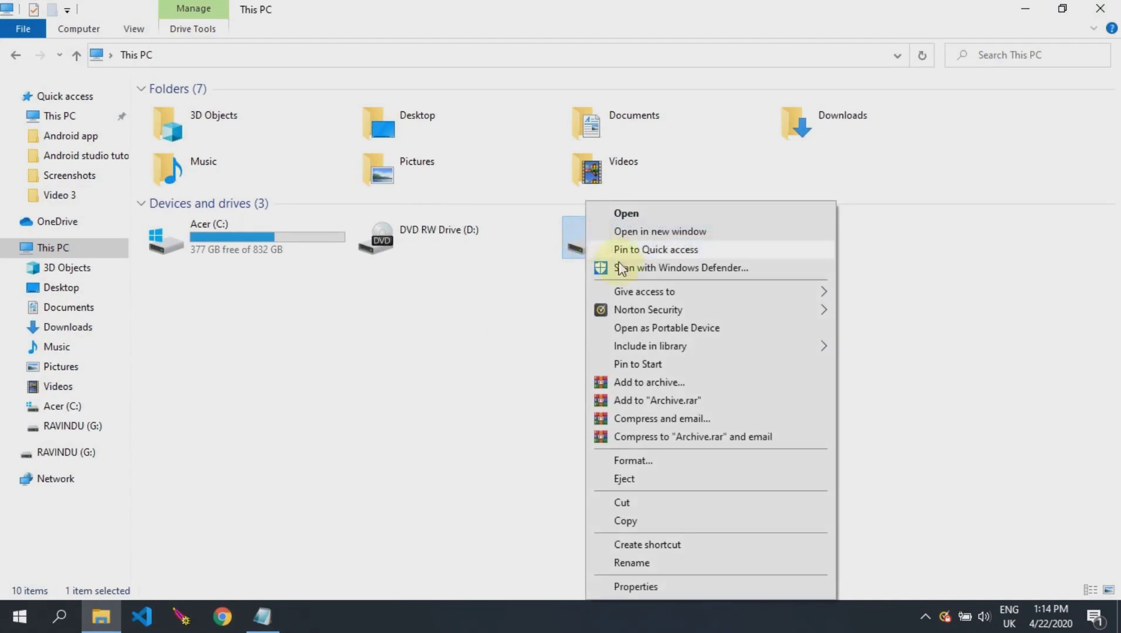
{"action": "left_click", "coordinate": [637, 459]}
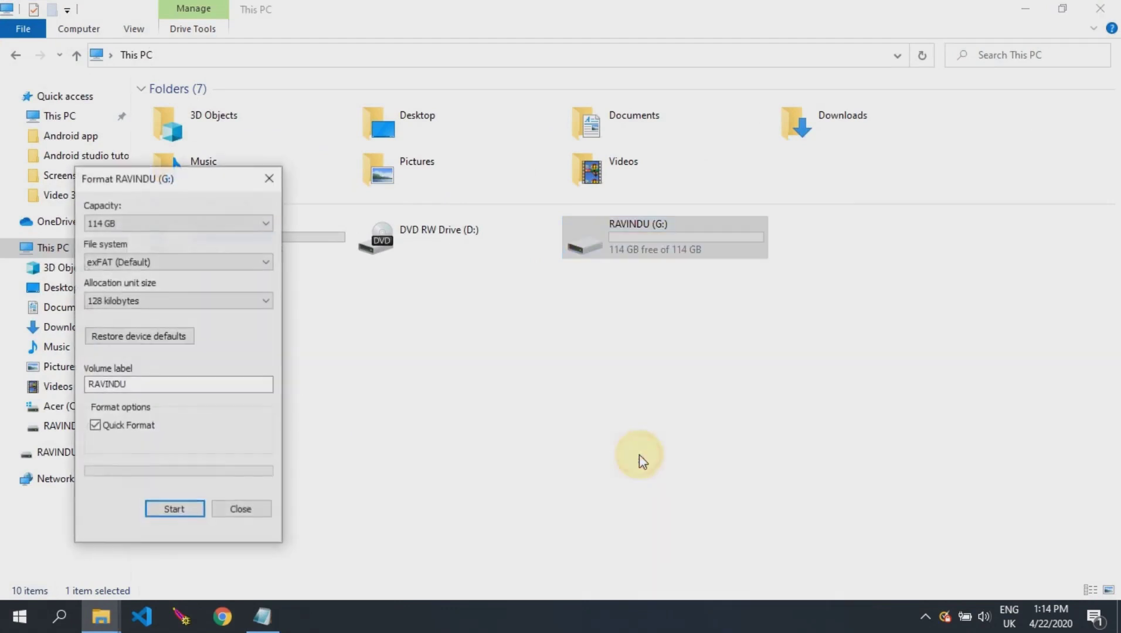
{"action": "left_click", "coordinate": [176, 509]}
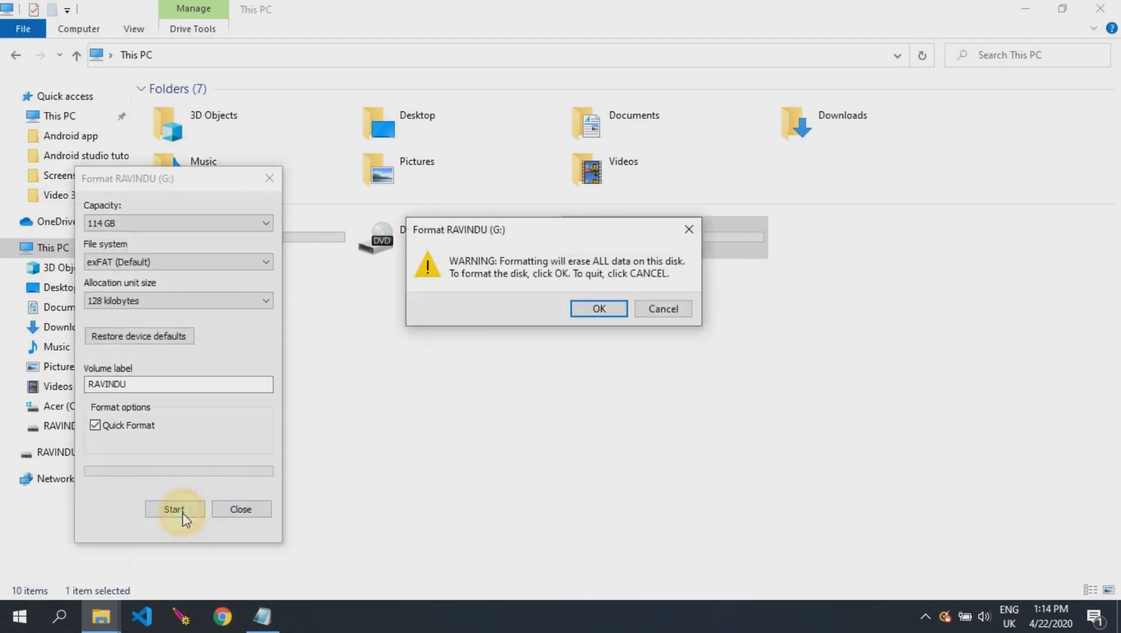
{"action": "left_click", "coordinate": [599, 309]}
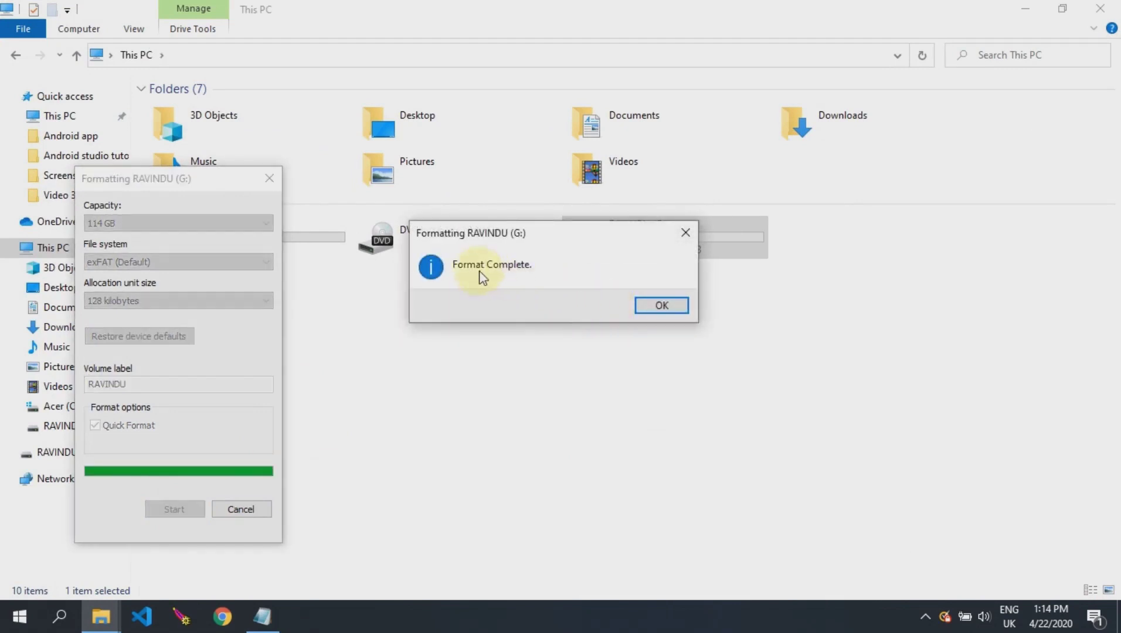
{"action": "left_click", "coordinate": [648, 305]}
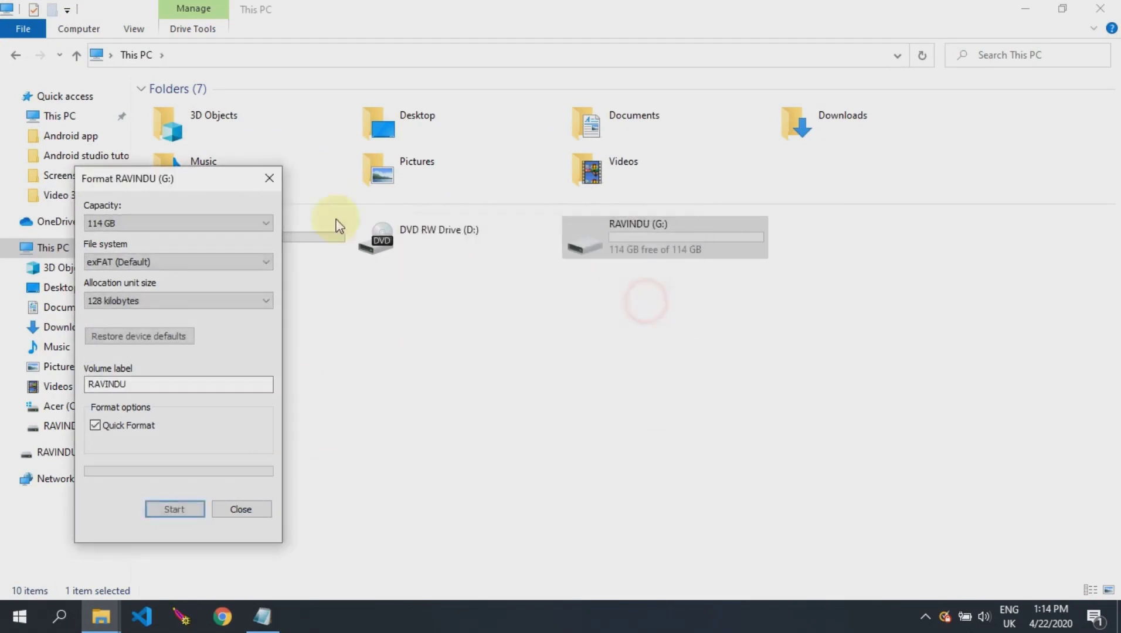
{"action": "left_click", "coordinate": [269, 177]}
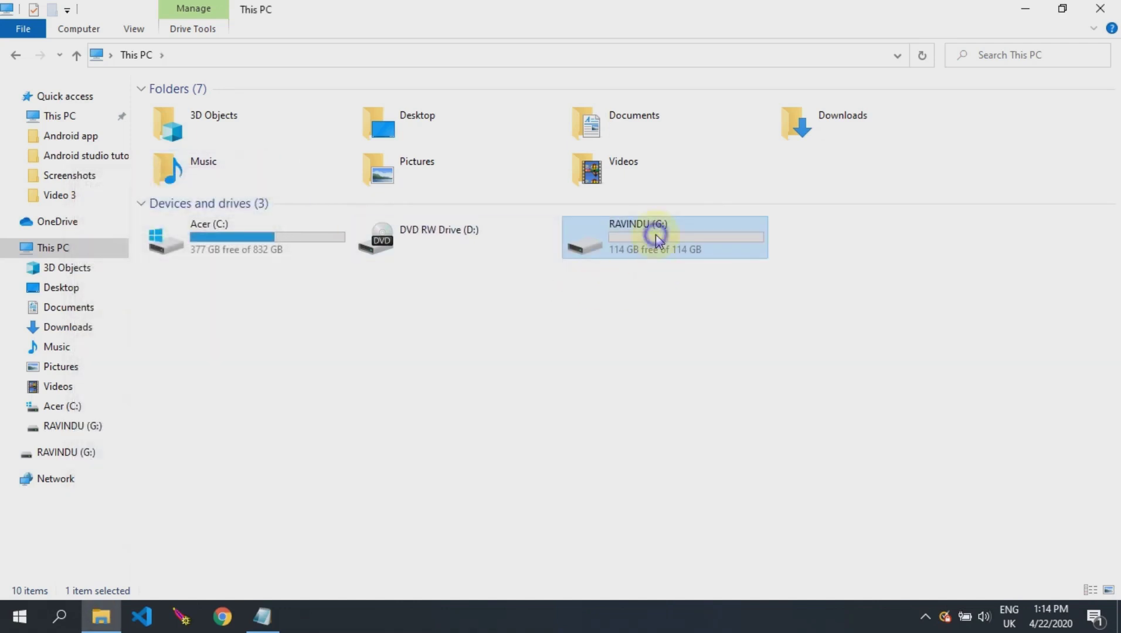
Enable ReadyBoost on drive G: with the "Use this device" option, reserving 32768 MB for system speed.
{"action": "right_click", "coordinate": [655, 236]}
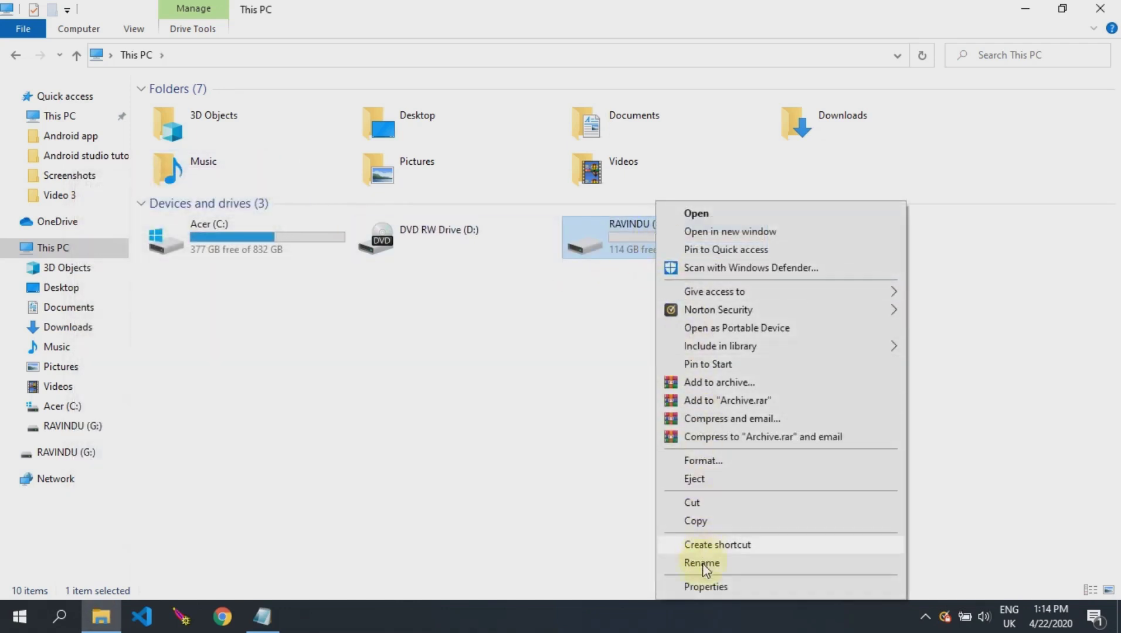
{"action": "left_click", "coordinate": [703, 586]}
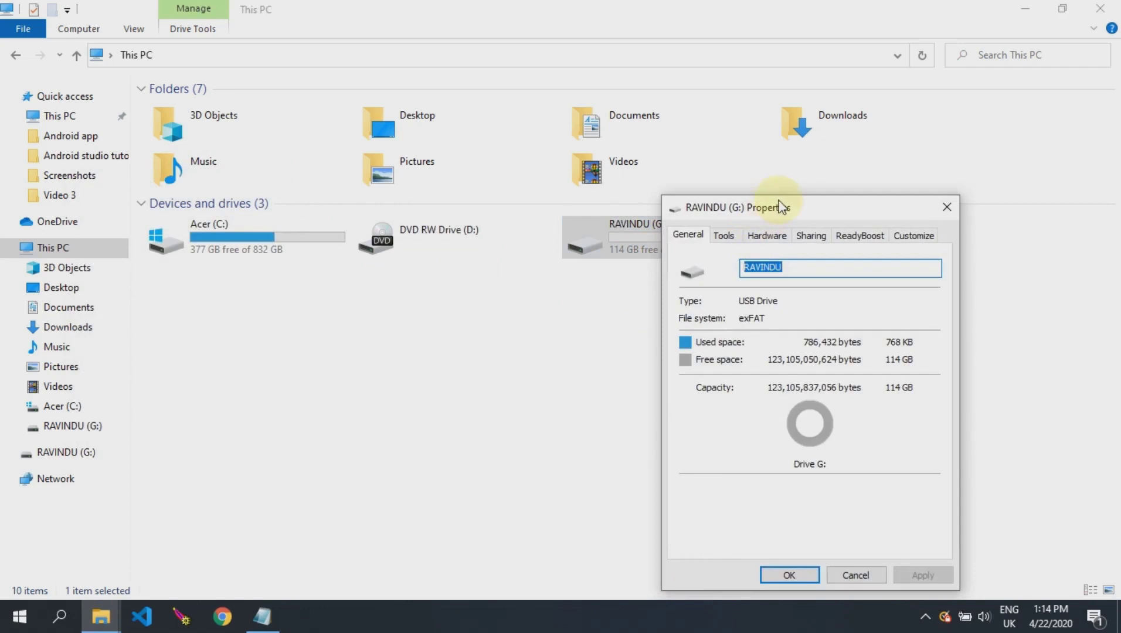
{"action": "left_click_drag", "start_coordinate": [785, 209], "coordinate": [358, 124]}
{"action": "left_click", "coordinate": [431, 153]}
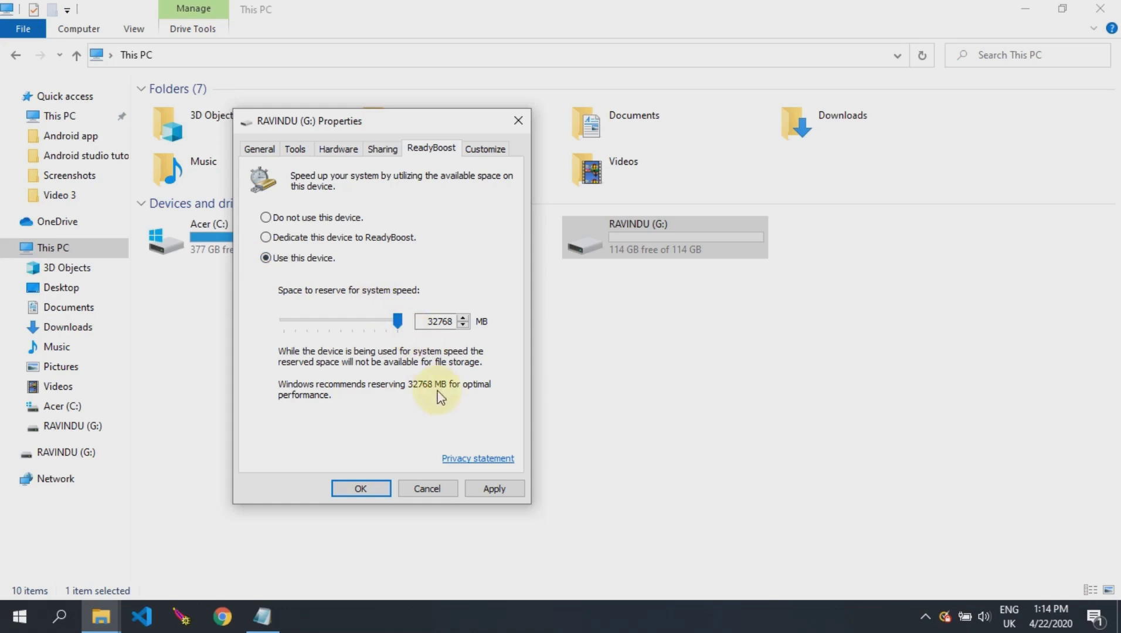
{"action": "left_click", "coordinate": [490, 483]}
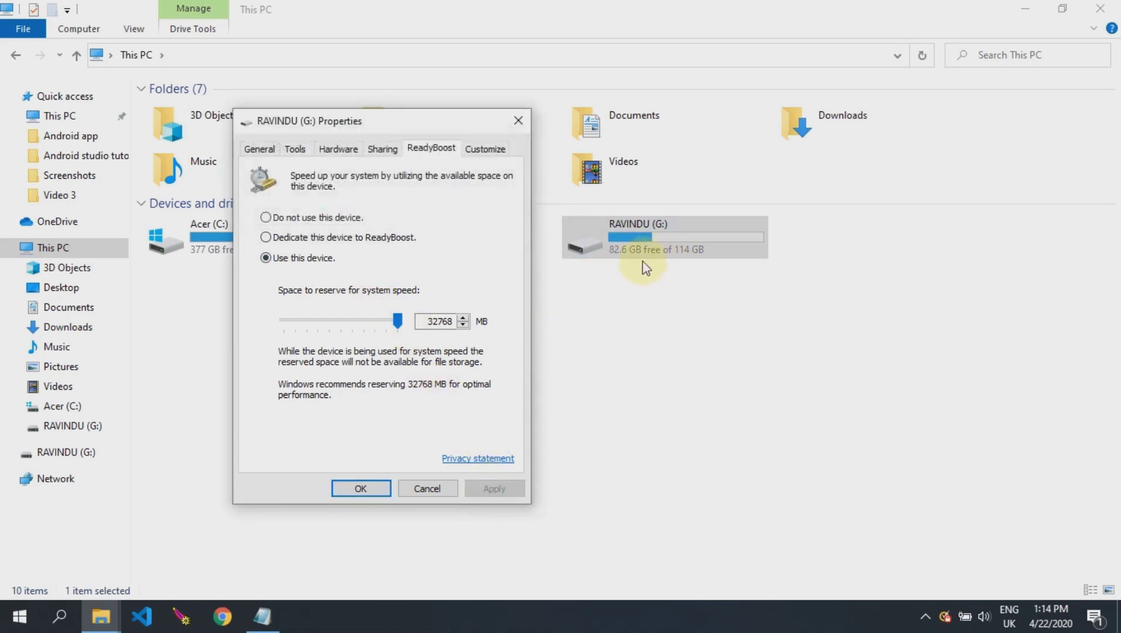
{"action": "left_click", "coordinate": [361, 490]}
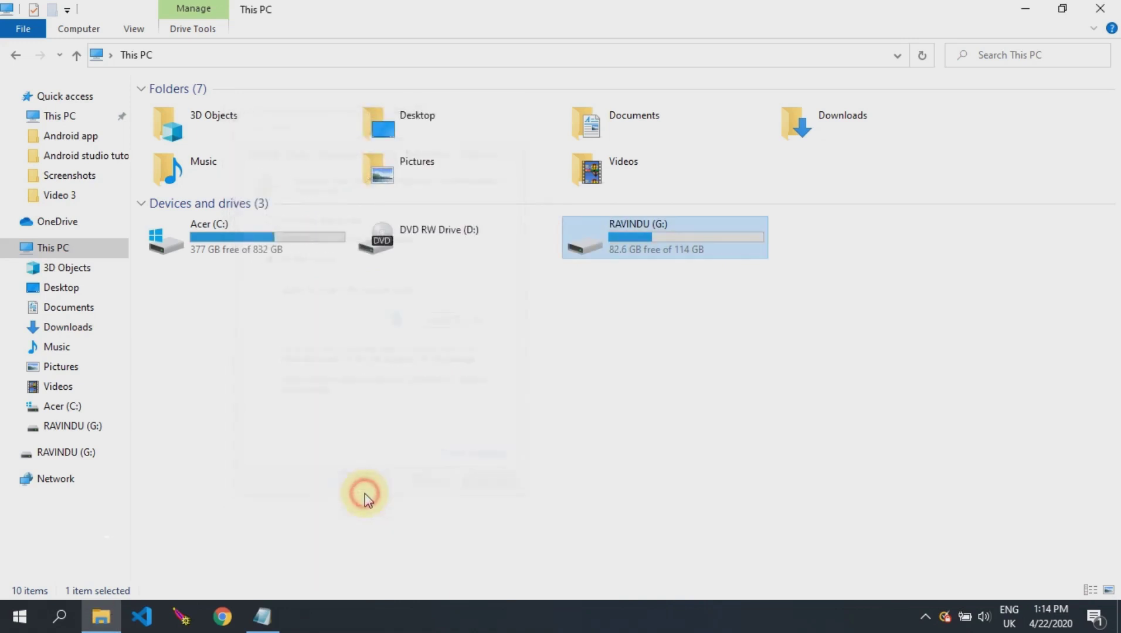
Examine the contents of drive G:, return to This PC and put away File Explorer.
{"action": "double_click", "coordinate": [664, 255]}
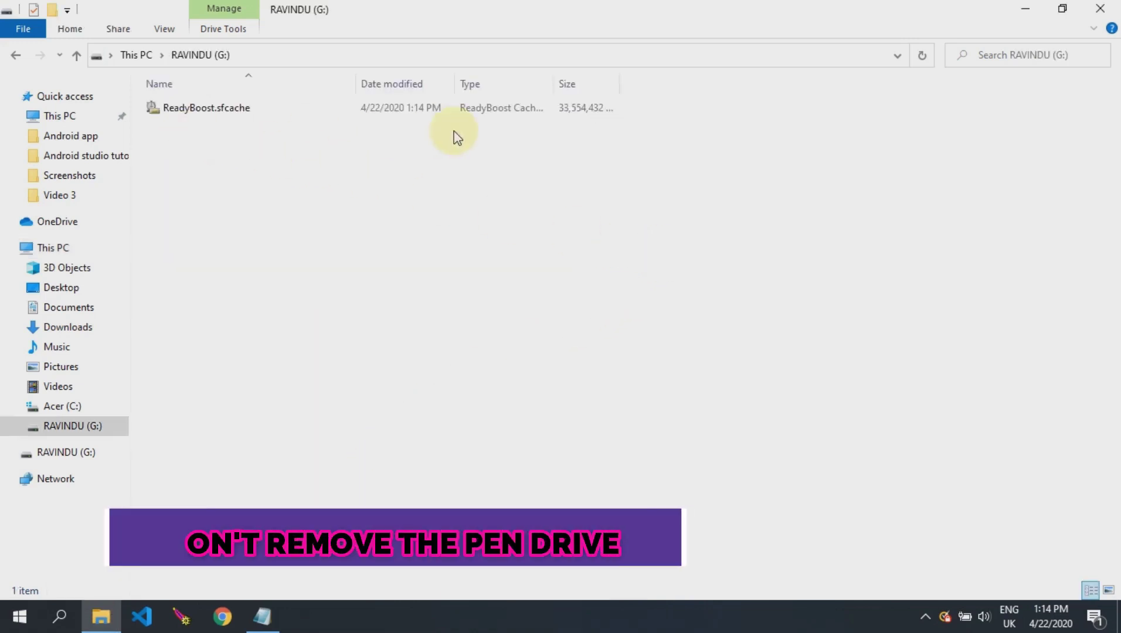
{"action": "left_click", "coordinate": [76, 54]}
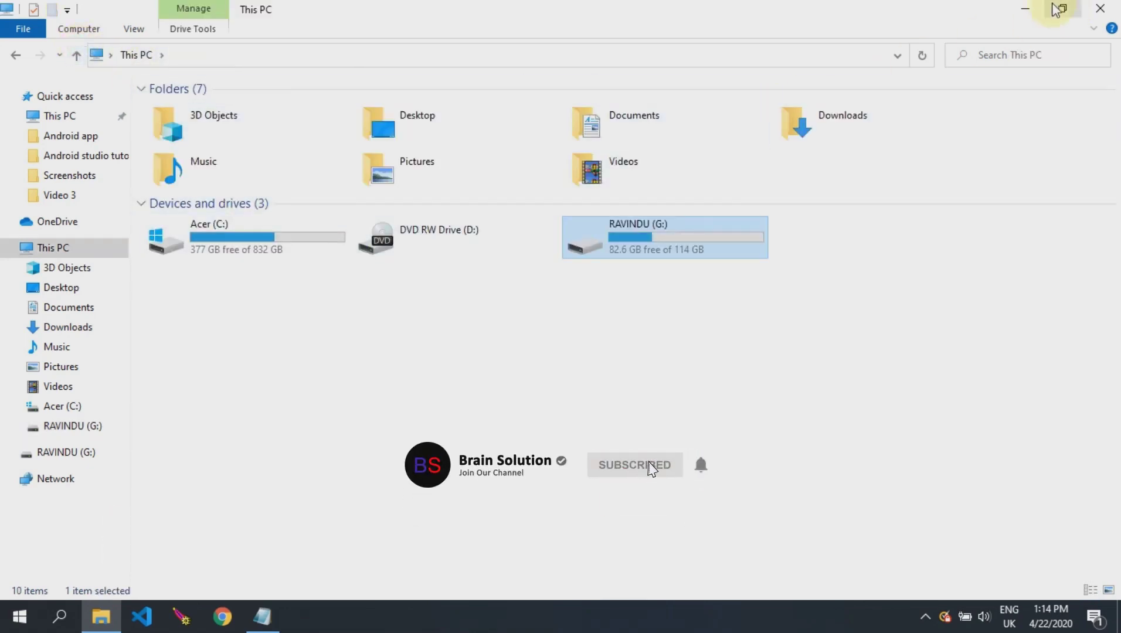
{"action": "left_click", "coordinate": [1034, 8]}
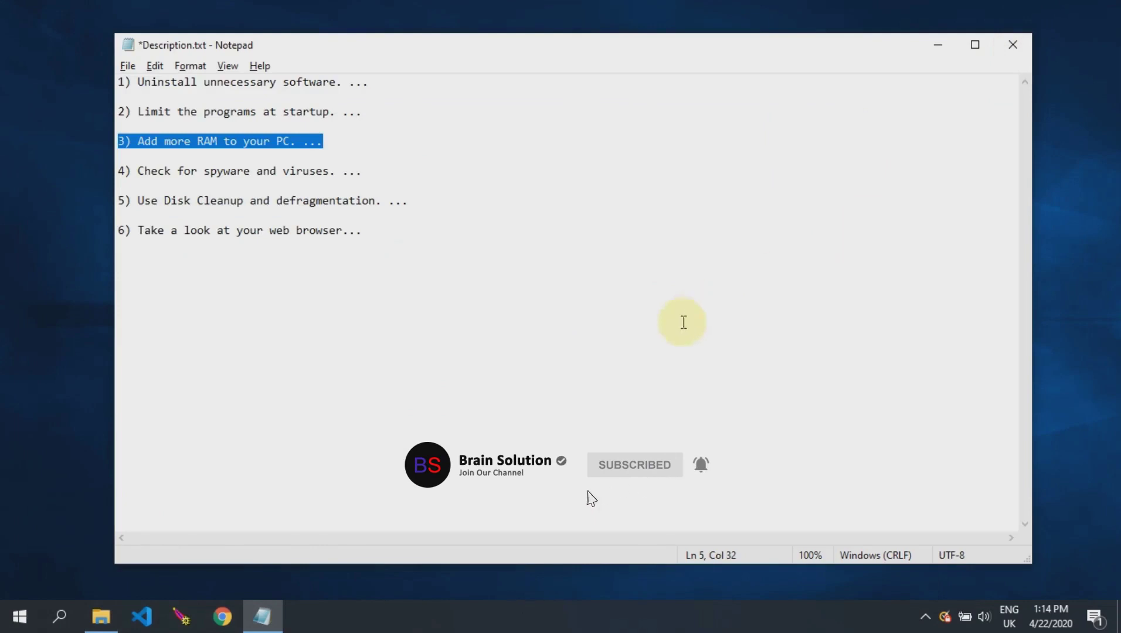
Highlight the line "4) Check for spyware and viruses. ..." in Notepad and open Windows Security's Virus & threat protection page.
{"action": "left_click_drag", "start_coordinate": [118, 171], "coordinate": [356, 170]}
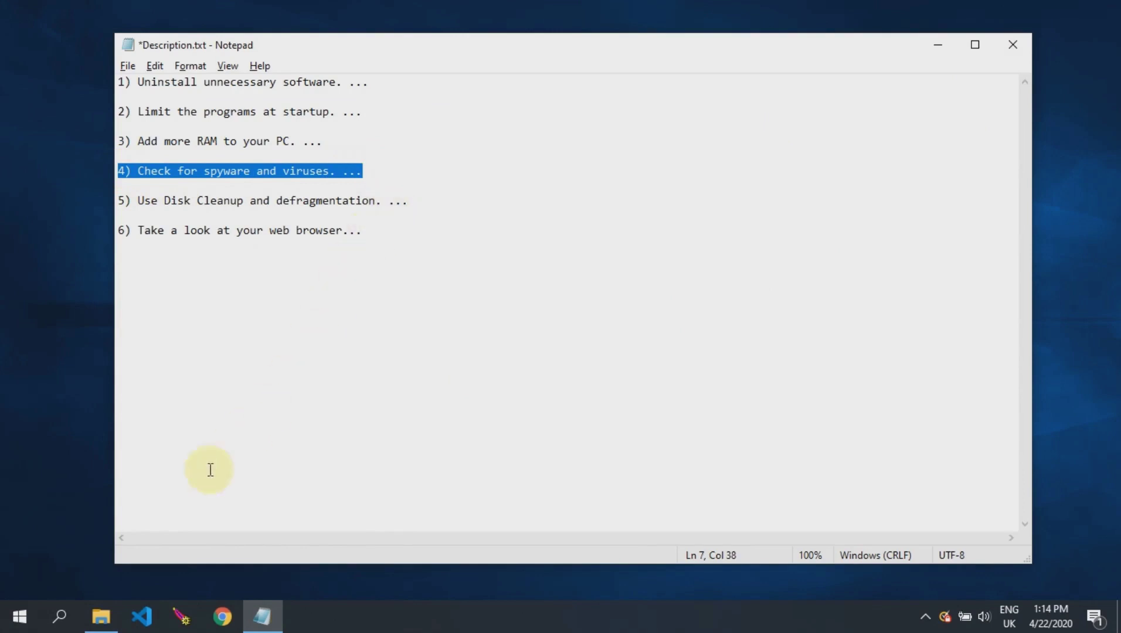
{"action": "left_click", "coordinate": [46, 625]}
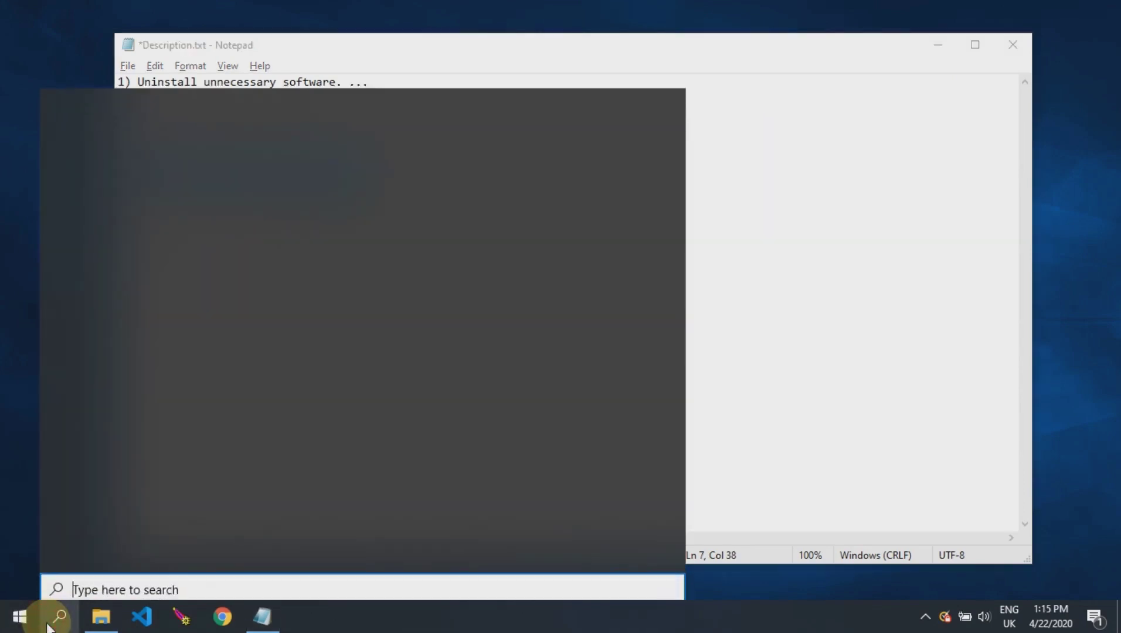
{"action": "type", "text": "vir"}
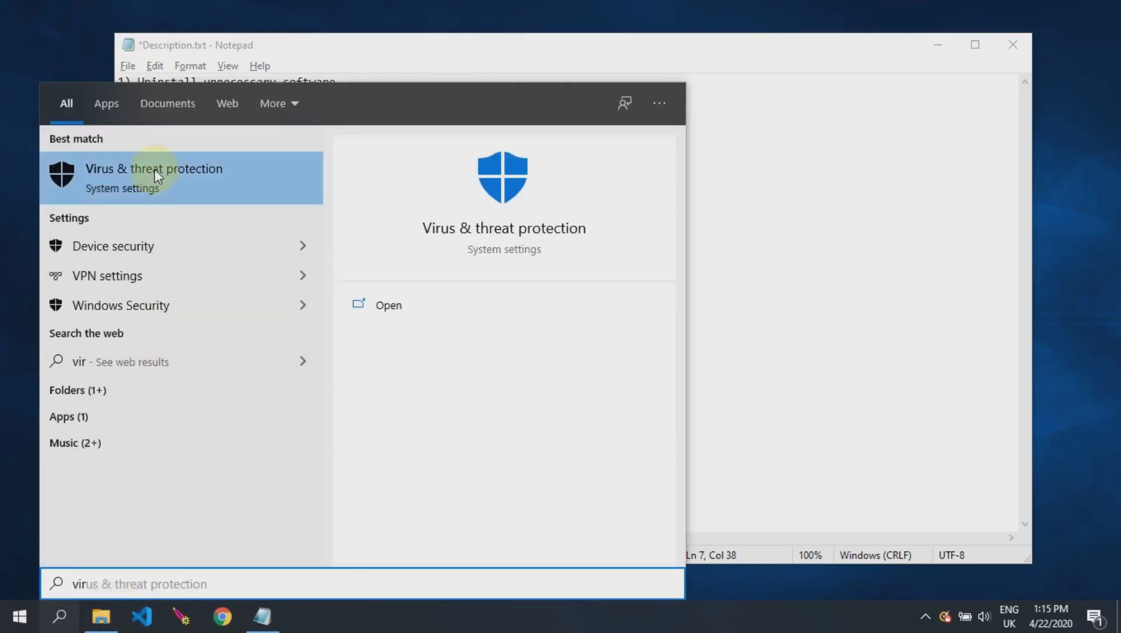
{"action": "left_click", "coordinate": [157, 176]}
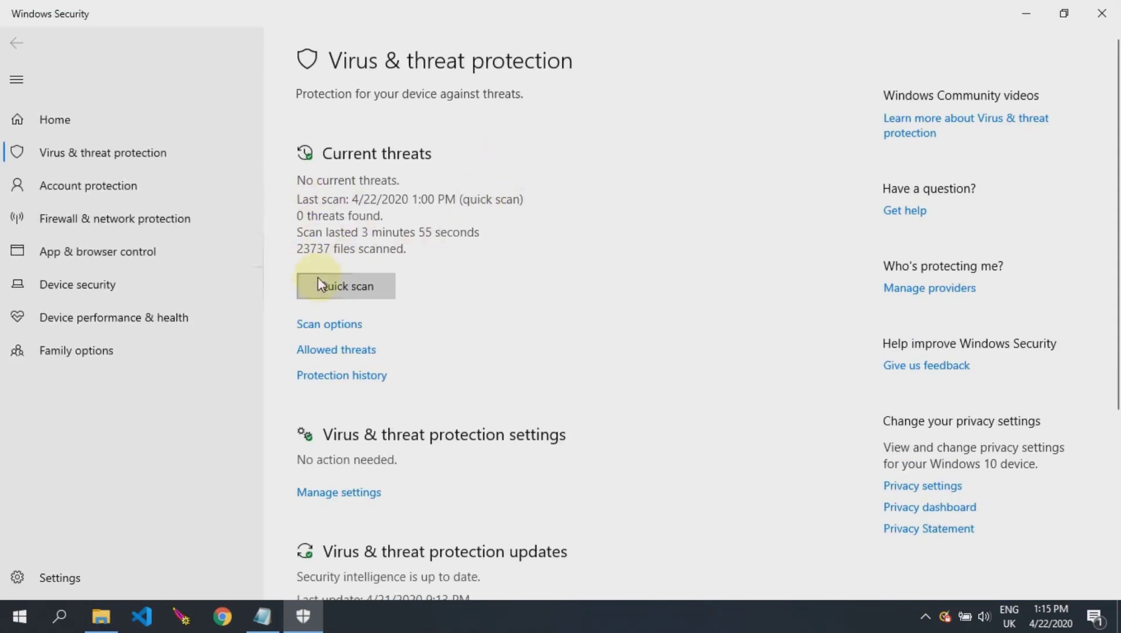
Start a full scan of the computer from the virus protection scan options.
{"action": "left_click", "coordinate": [329, 326]}
{"action": "scroll", "coordinate": [331, 327], "scroll_direction": "down", "scroll_amount": 3}
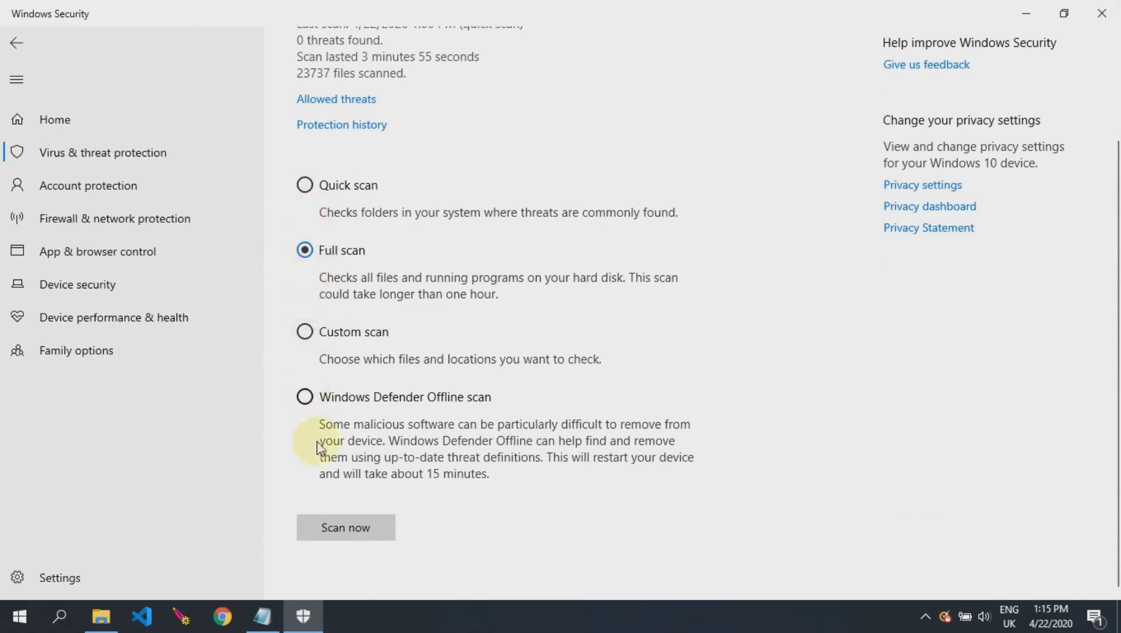
{"action": "left_click", "coordinate": [367, 531]}
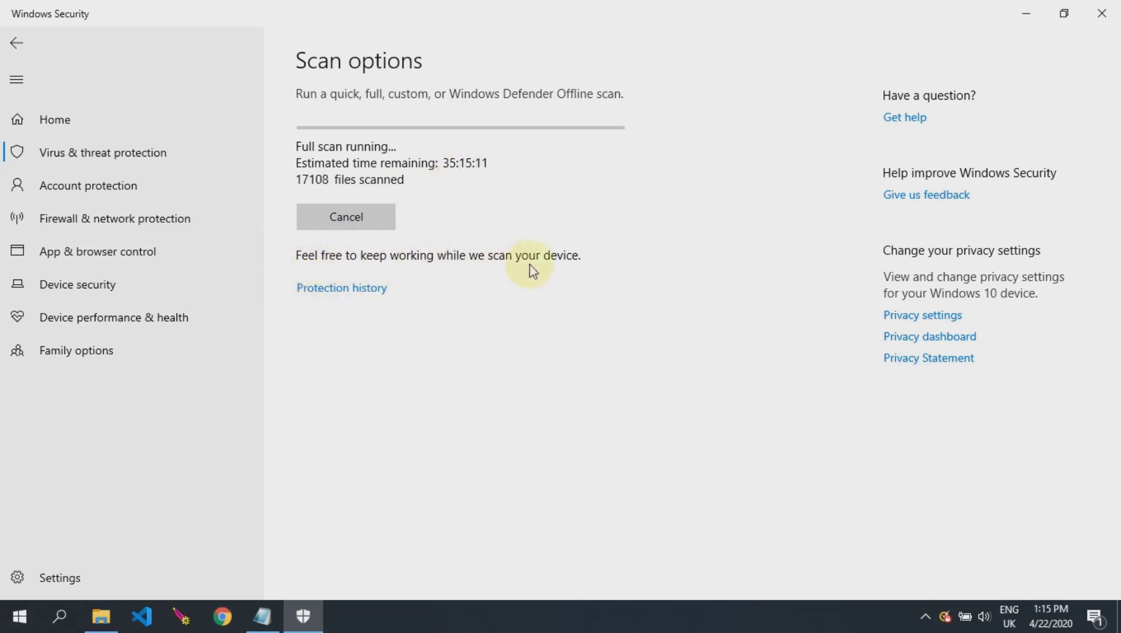
Put away Windows Security and highlight the line "5) Use Disk Cleanup and defragmentation." in Notepad's Description.txt.
{"action": "left_click", "coordinate": [1039, 14]}
{"action": "left_click", "coordinate": [554, 304]}
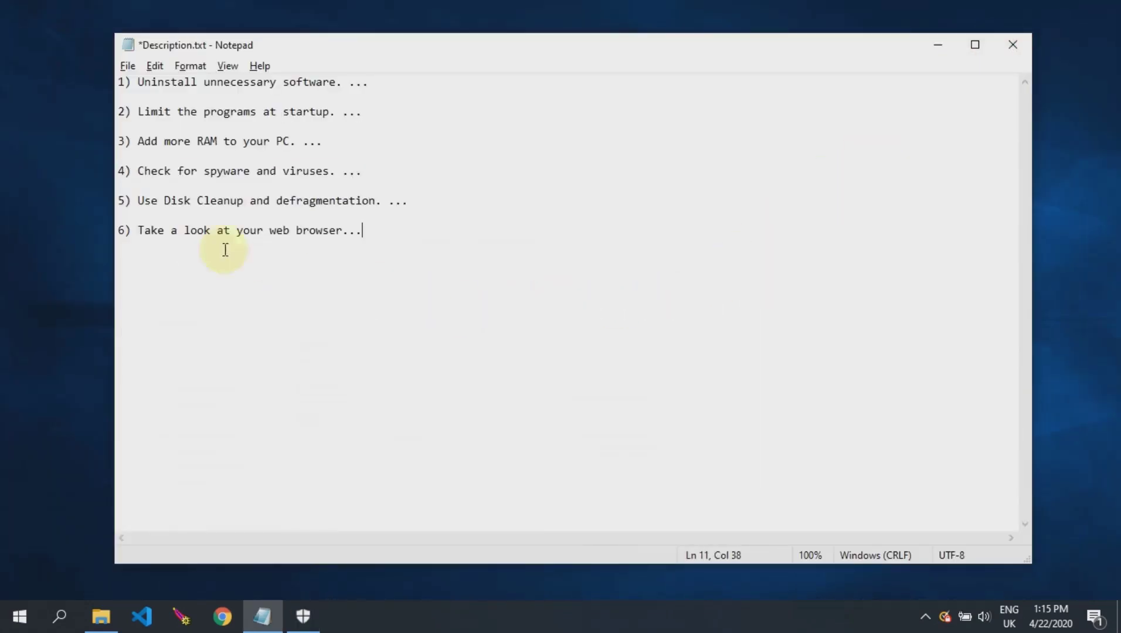
{"action": "left_click_drag", "start_coordinate": [119, 202], "coordinate": [403, 202]}
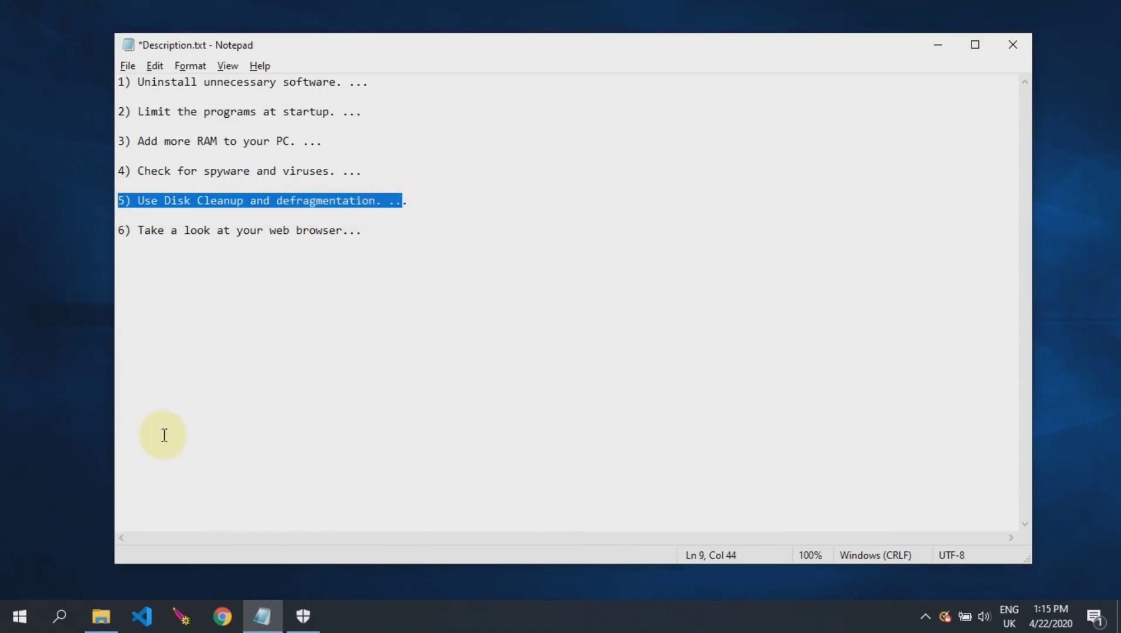
Search Windows for "Defra" and open Defragment and Optimize Drives.
{"action": "left_click", "coordinate": [60, 616]}
{"action": "type", "text": "Defra"}
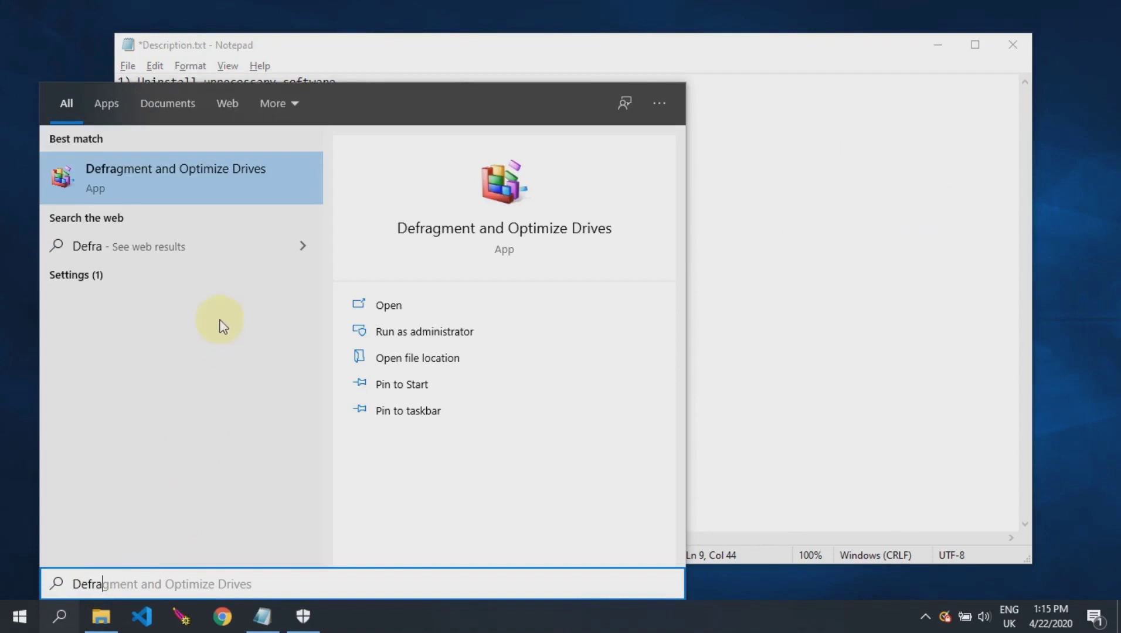
{"action": "left_click", "coordinate": [224, 171]}
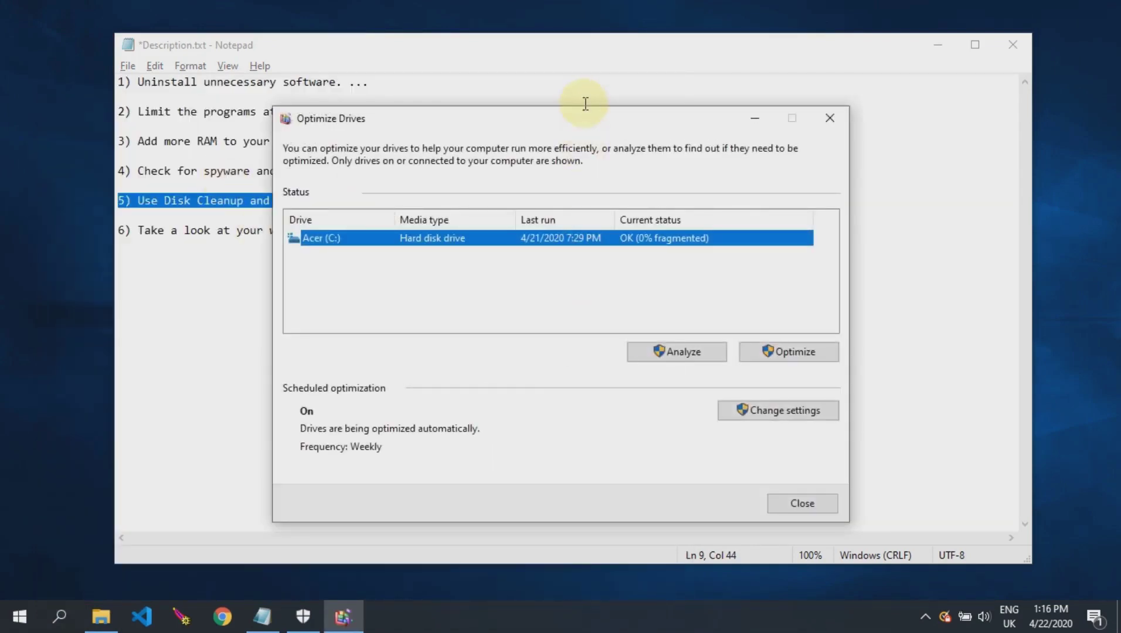
Review the frequency choices in the drive optimization schedule with Weekly selected, cancel the schedule settings, and close Optimize Drives.
{"action": "left_click_drag", "start_coordinate": [561, 120], "coordinate": [594, 79]}
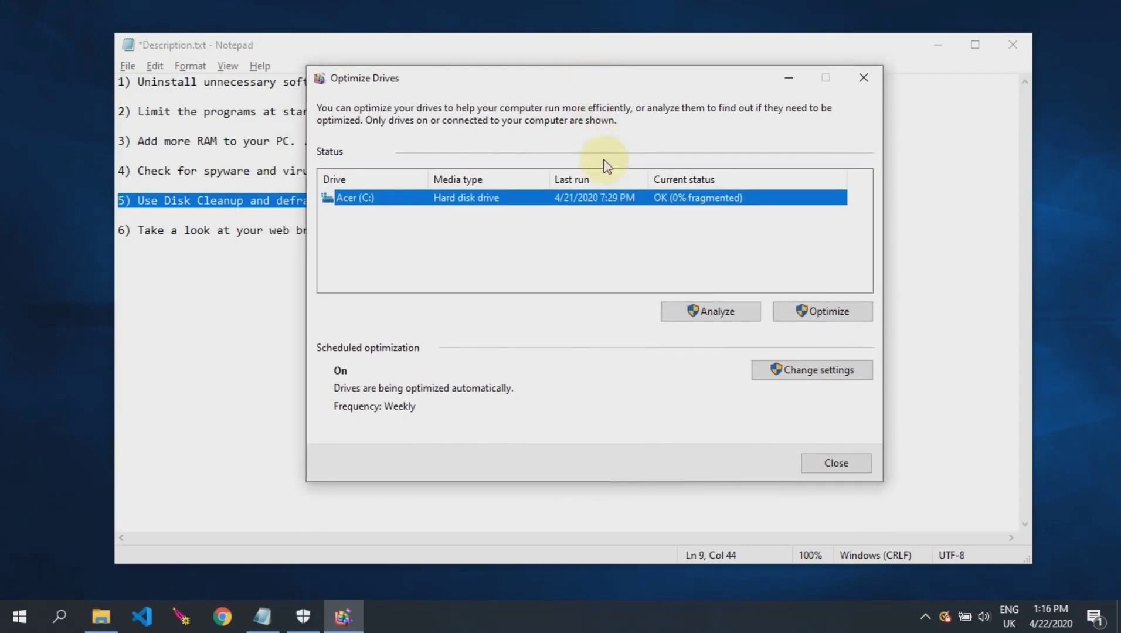
{"action": "left_click", "coordinate": [791, 369]}
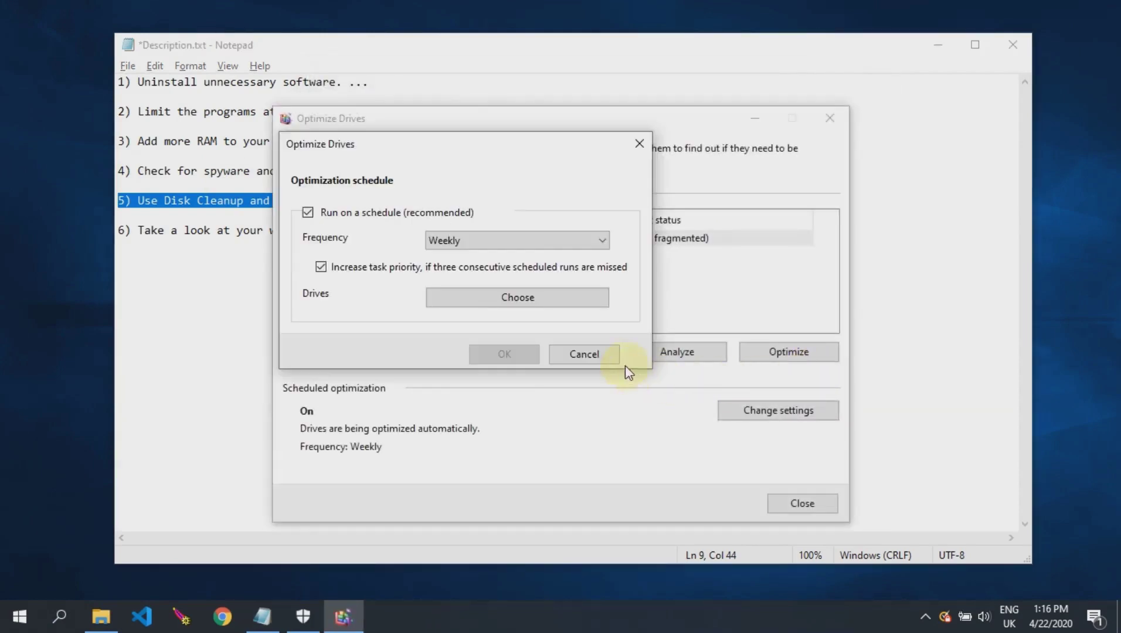
{"action": "left_click", "coordinate": [513, 241]}
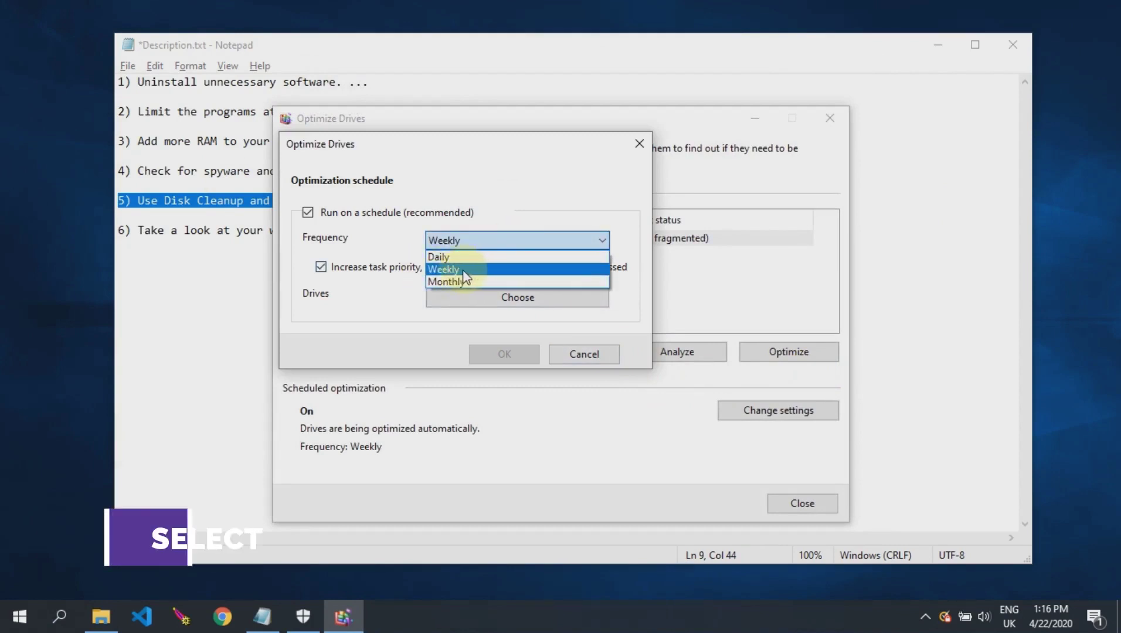
{"action": "left_click", "coordinate": [452, 269]}
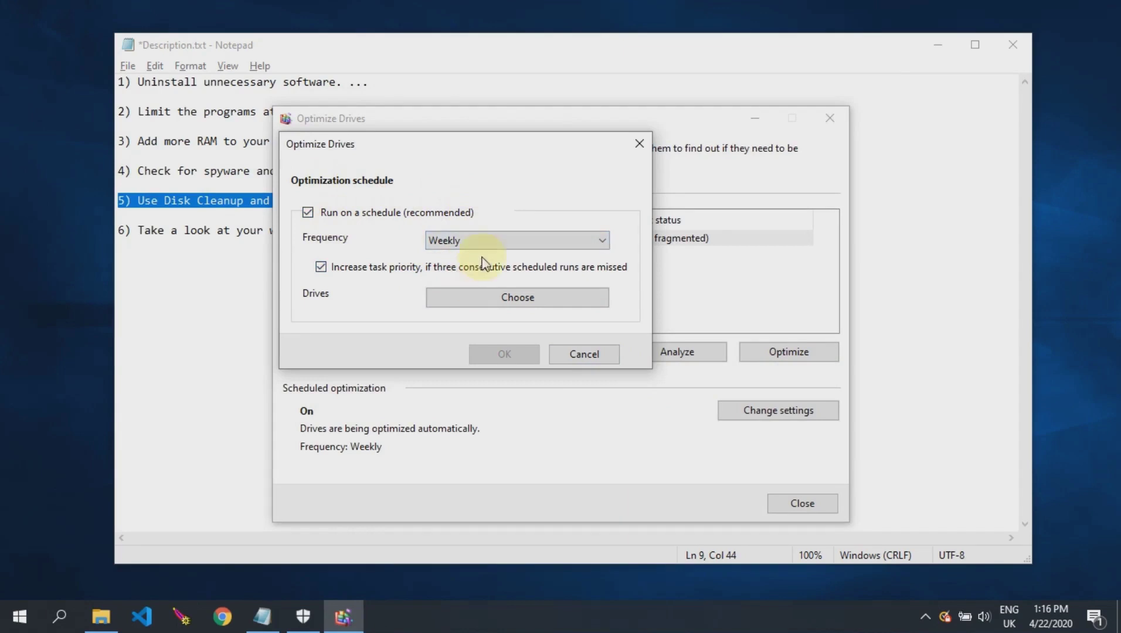
{"action": "left_click", "coordinate": [577, 354]}
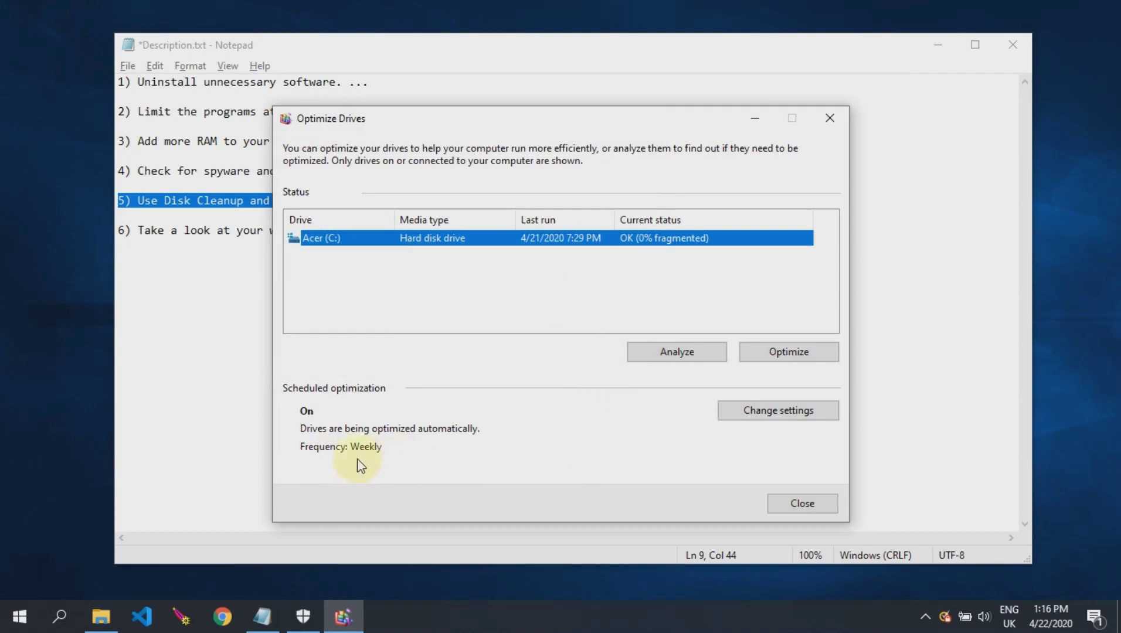
{"action": "left_click", "coordinate": [812, 502]}
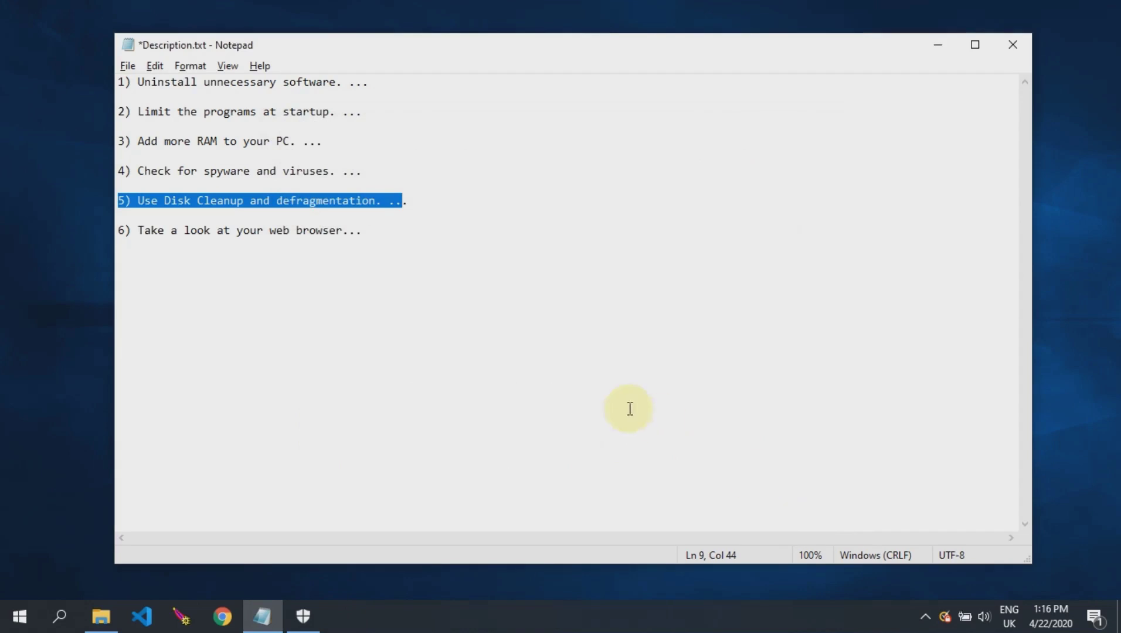
Highlight the line "6) Take a look at your web browser..." in Notepad and open Clear browsing data in Chrome.
{"action": "left_click_drag", "start_coordinate": [118, 230], "coordinate": [362, 237]}
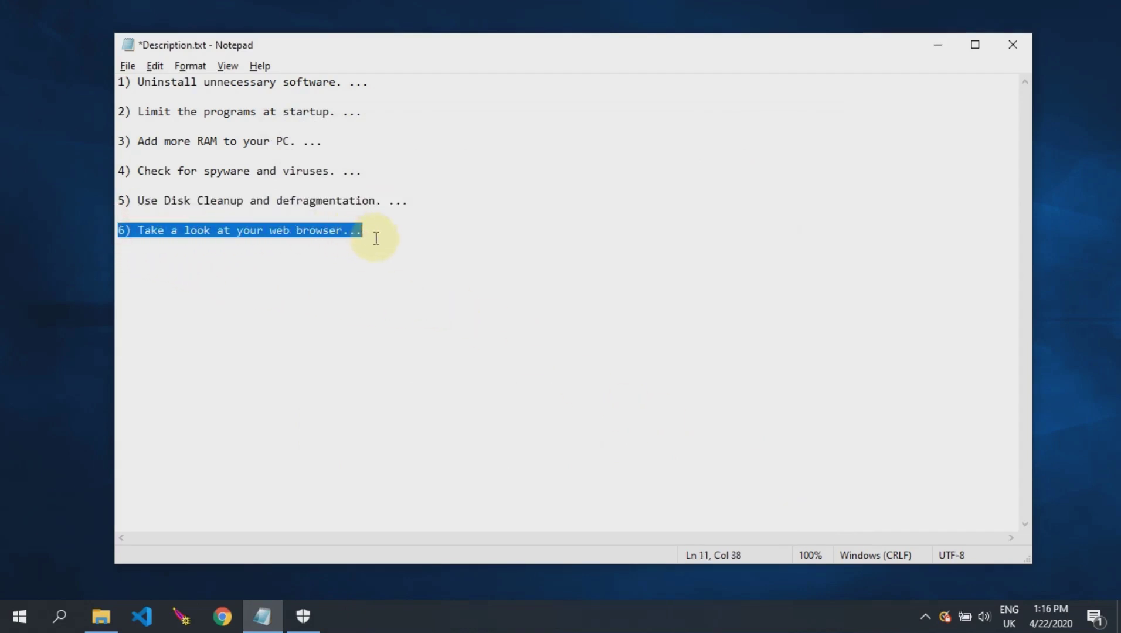
{"action": "left_click", "coordinate": [224, 617]}
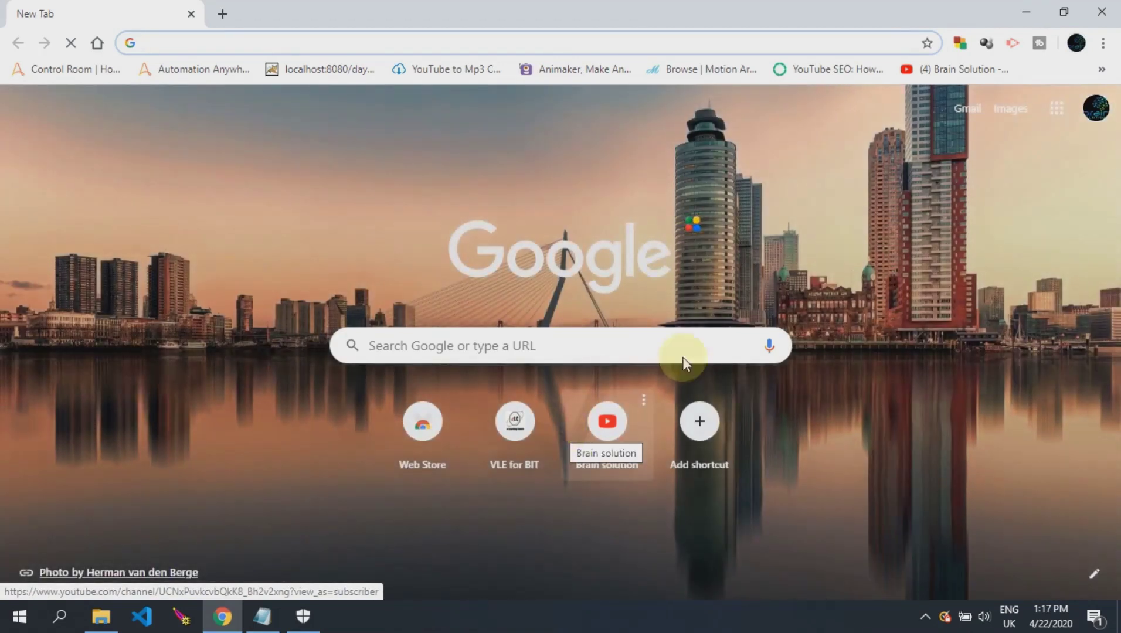
{"action": "left_click", "coordinate": [1104, 45]}
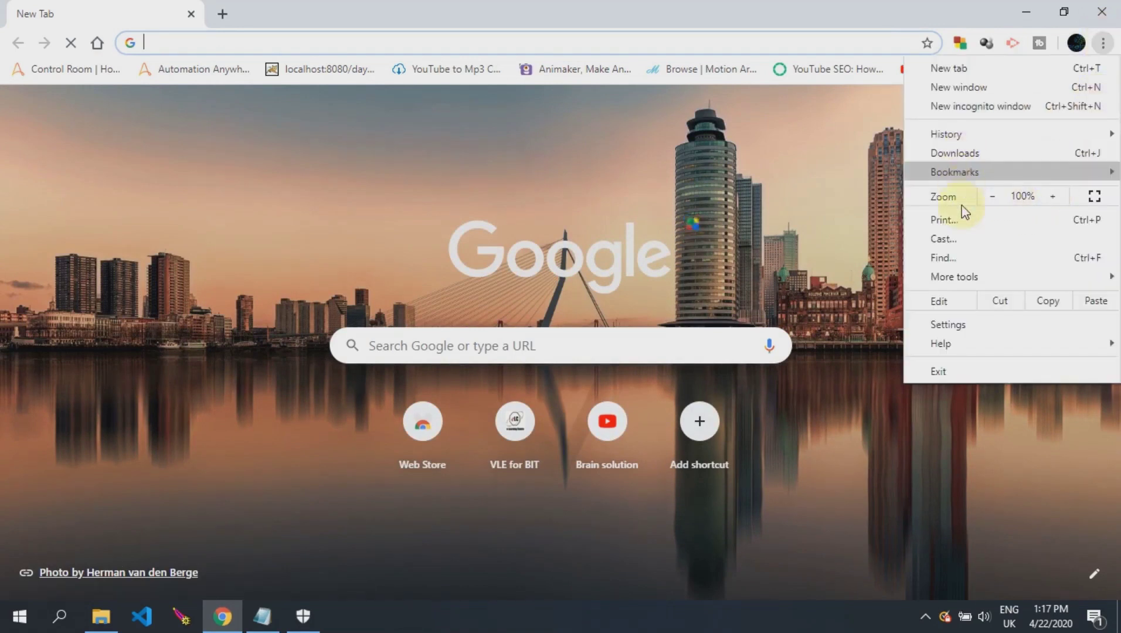
{"action": "mouse_move", "coordinate": [960, 276]}
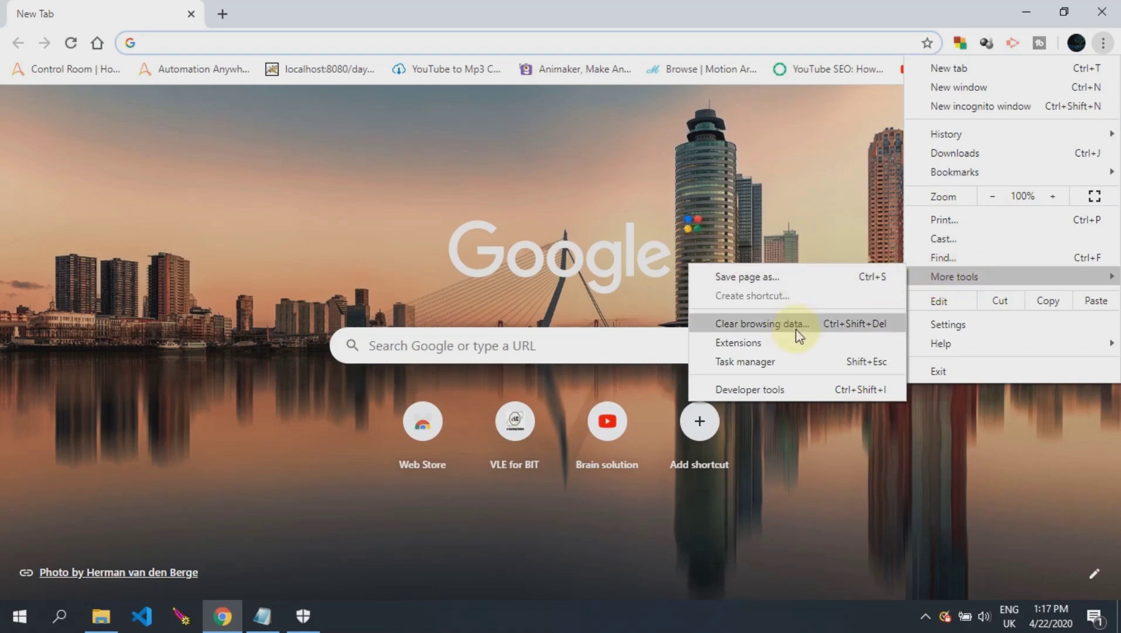
{"action": "left_click", "coordinate": [722, 322]}
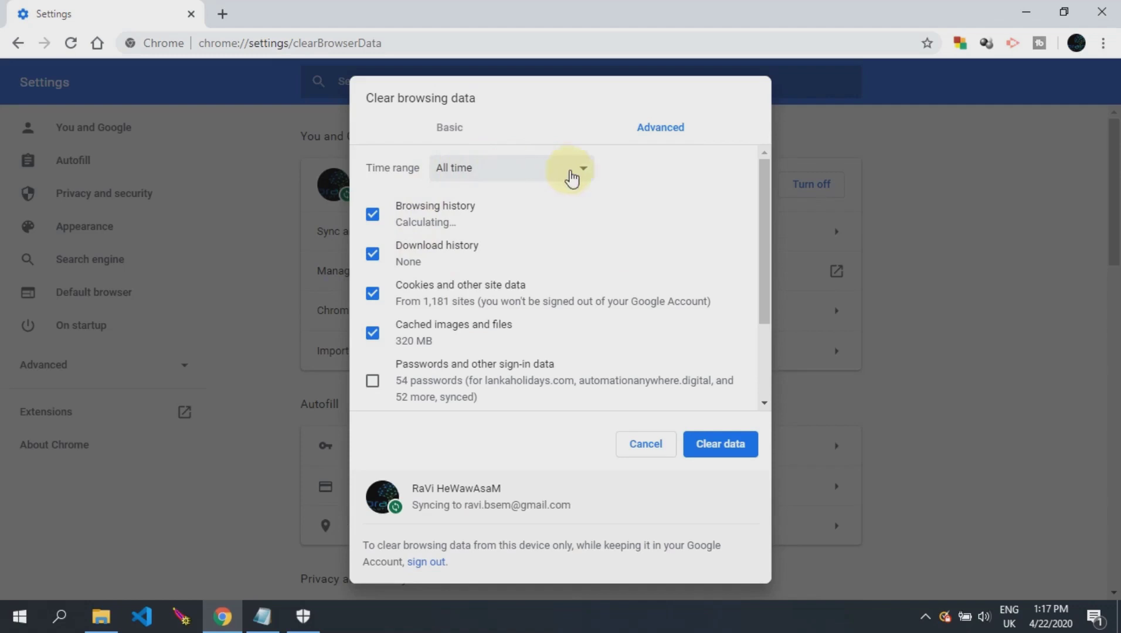
Clear browsing history, download history, cookies and cached files for All time, and minimize Chrome.
{"action": "left_click", "coordinate": [592, 177]}
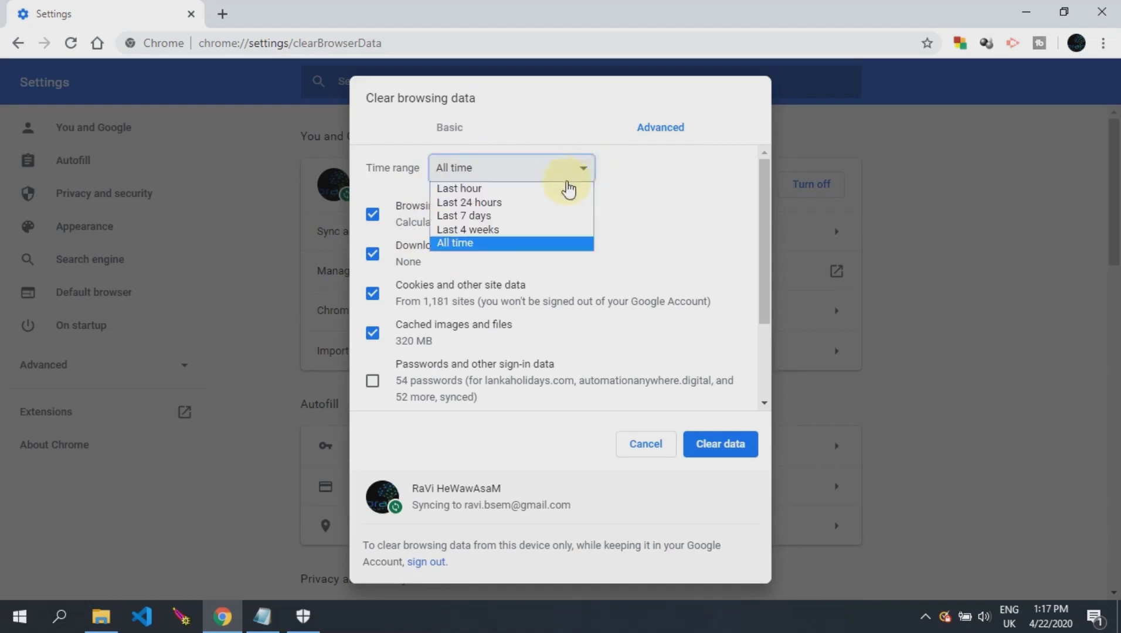
{"action": "left_click", "coordinate": [481, 248]}
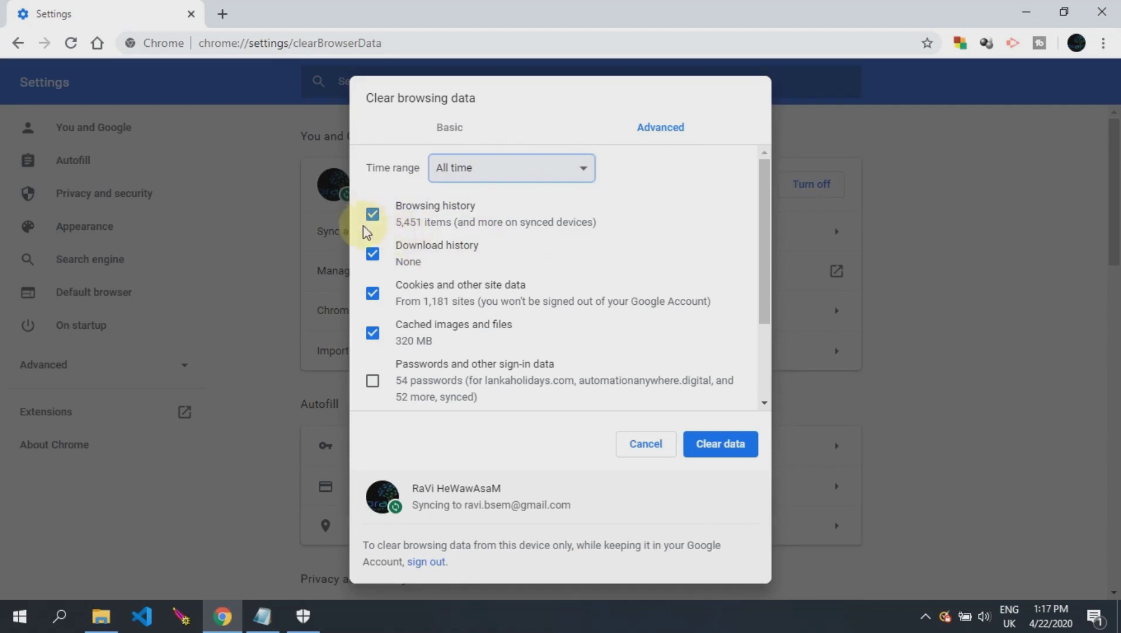
{"action": "scroll", "coordinate": [378, 321], "scroll_direction": "down", "scroll_amount": 2}
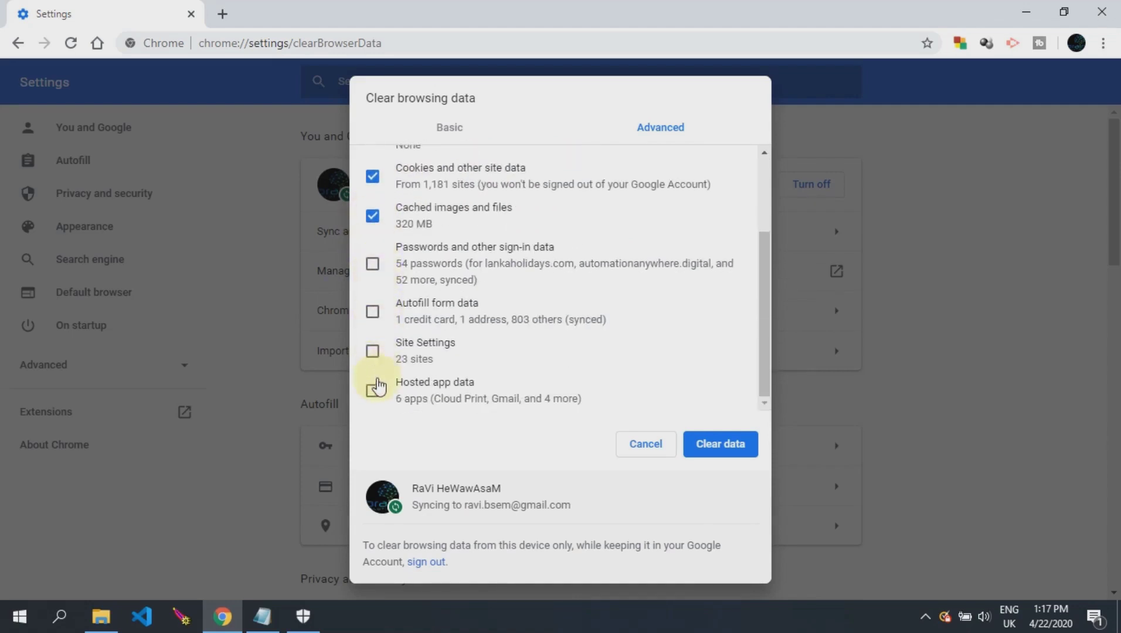
{"action": "scroll", "coordinate": [371, 273], "scroll_direction": "up", "scroll_amount": 2}
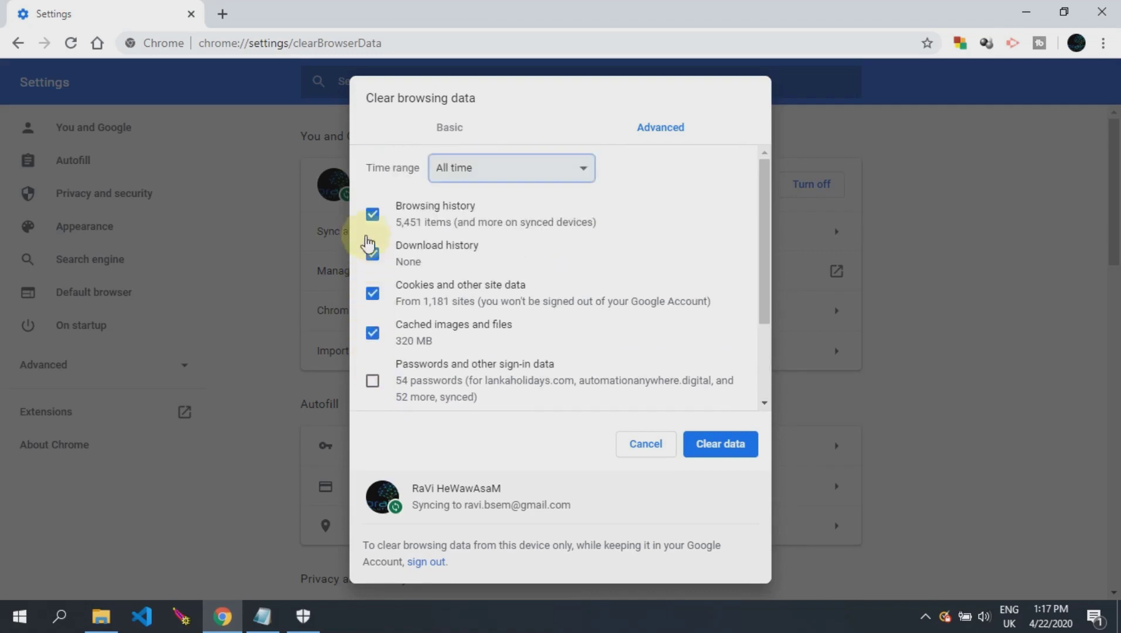
{"action": "left_click", "coordinate": [719, 447]}
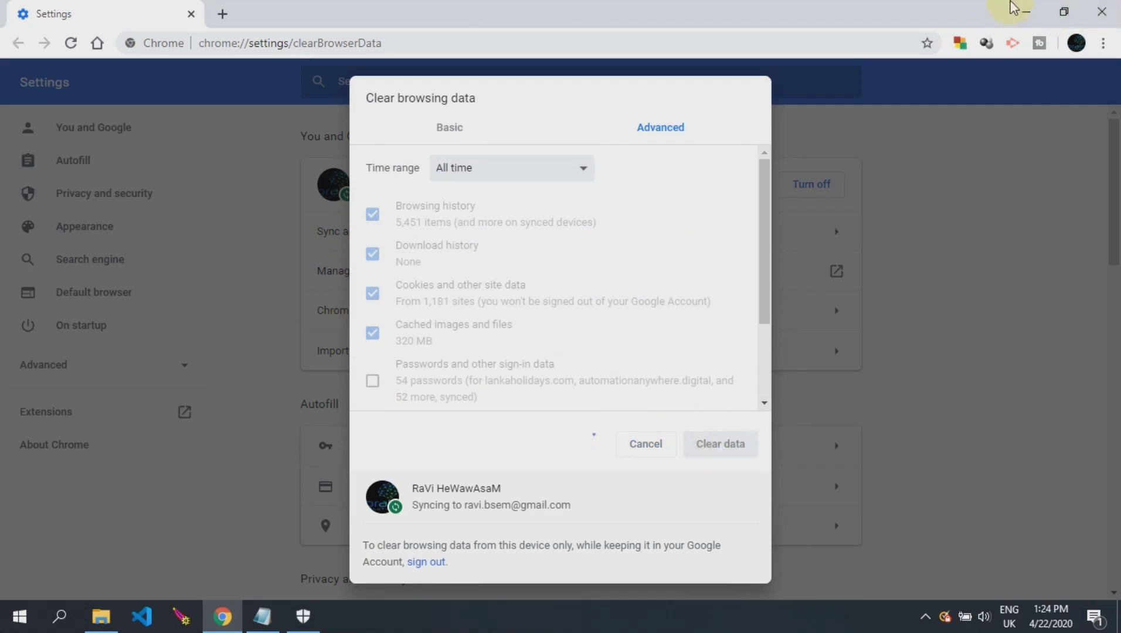
{"action": "left_click", "coordinate": [1012, 7]}
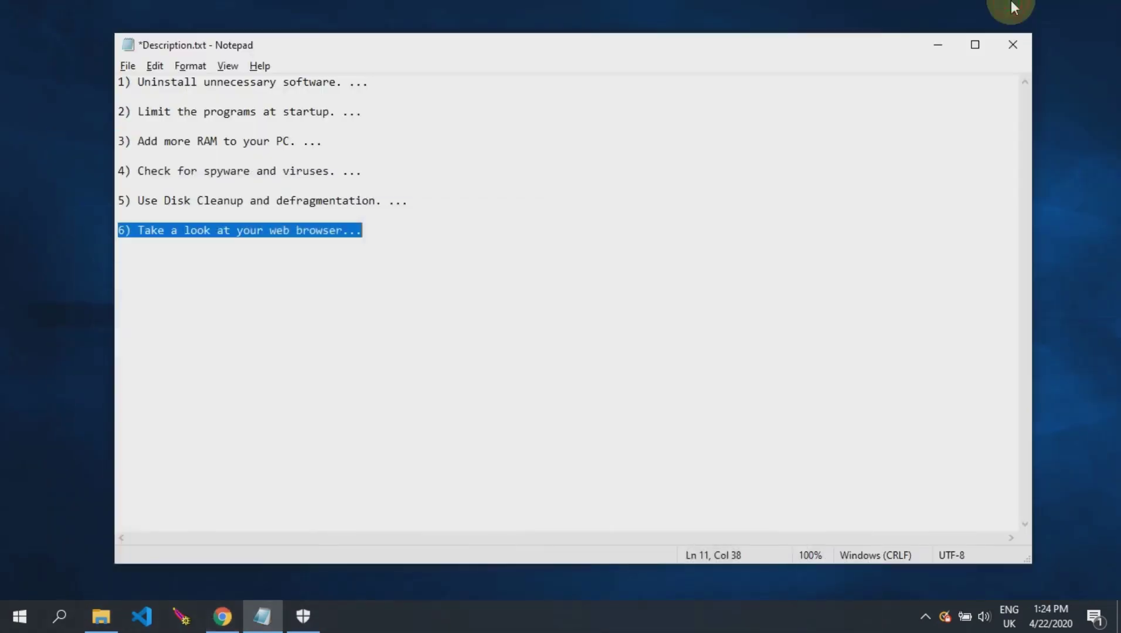
Deselect the highlighted Notepad line and check the full scan's progress in Windows Security before minimizing it.
{"action": "left_click", "coordinate": [345, 285]}
{"action": "left_click", "coordinate": [303, 615]}
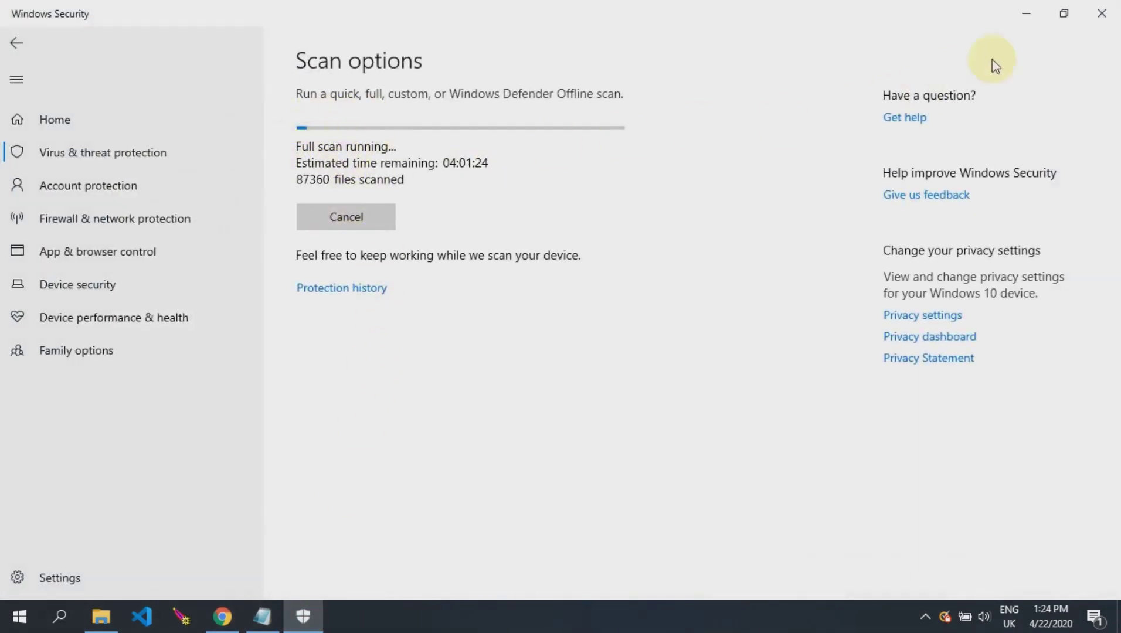
{"action": "left_click", "coordinate": [1030, 13]}
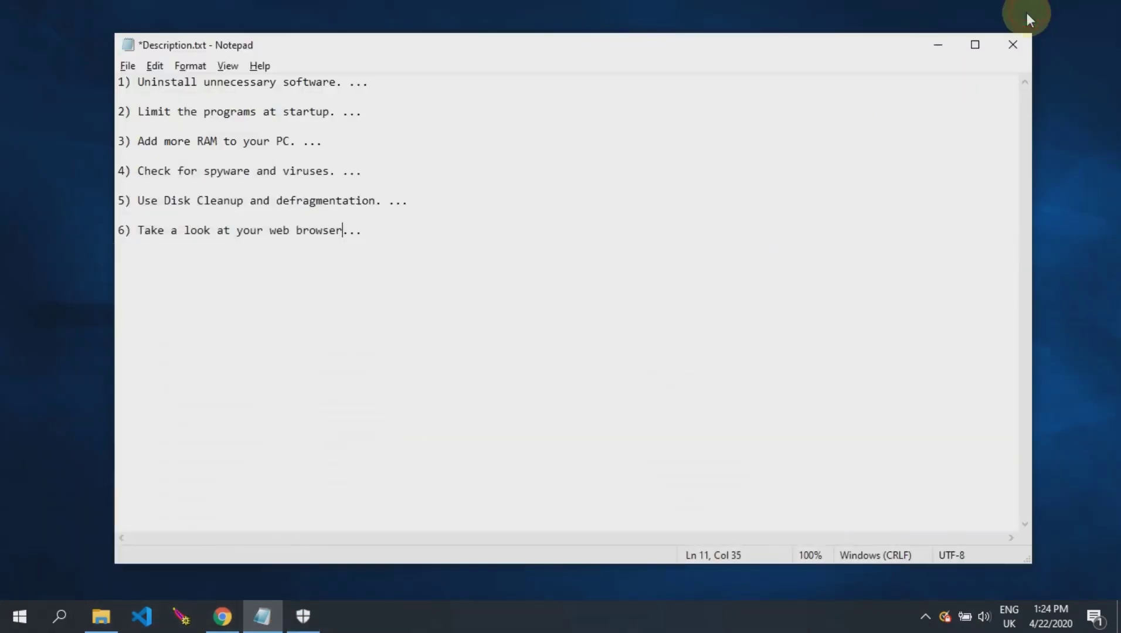